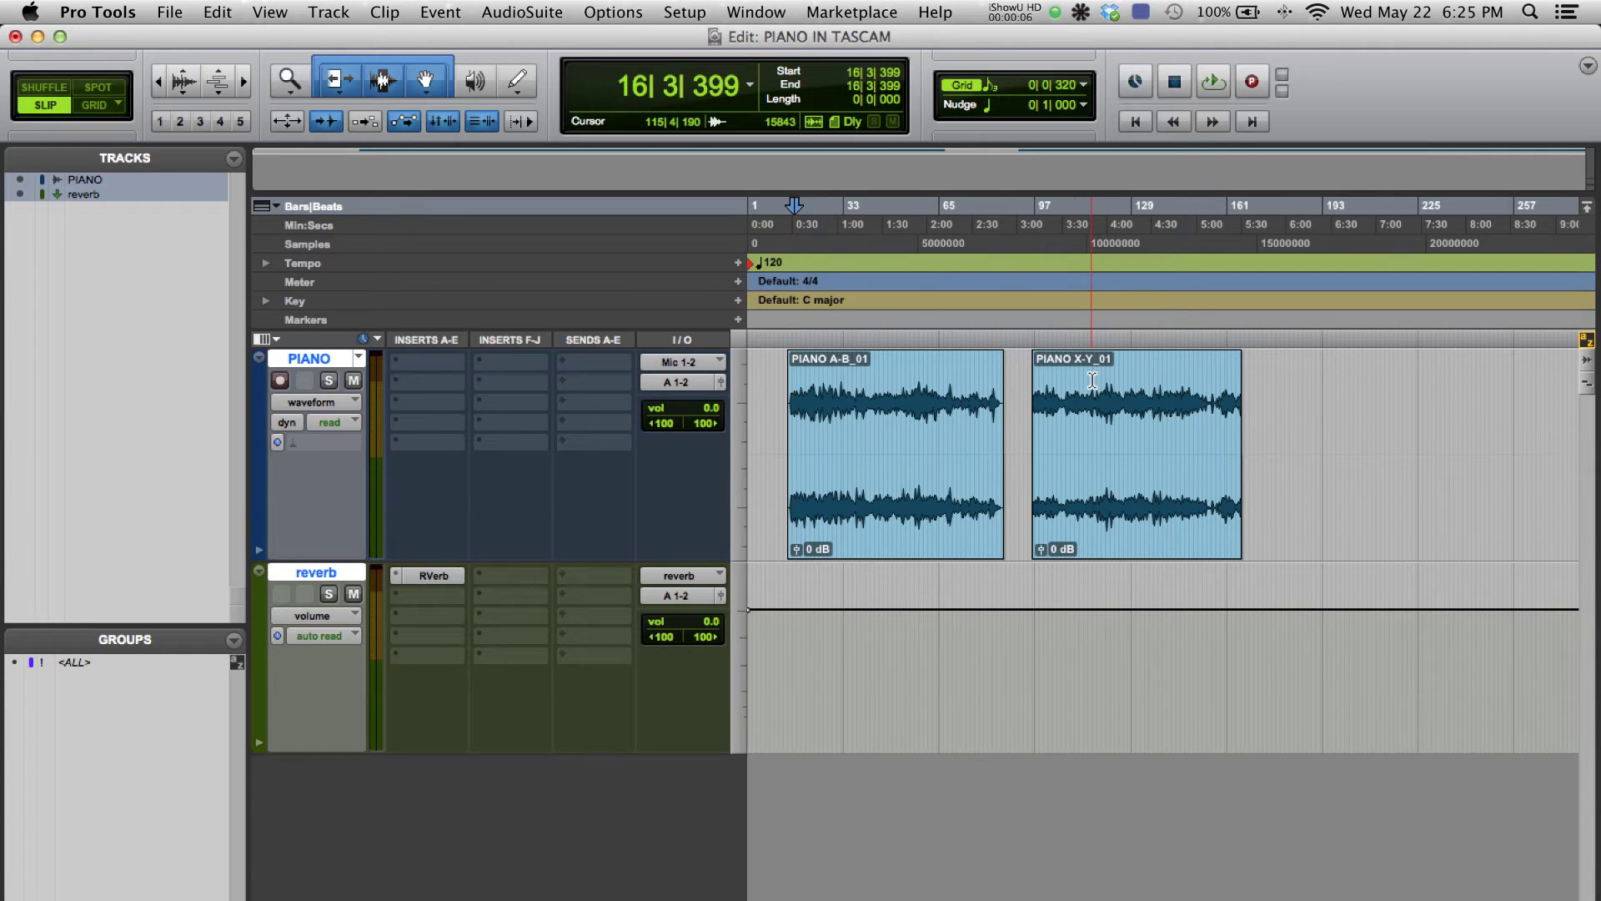
Step: Play the session from the PIANO A-B clip, zooming the timeline in and back out
{"action": "key", "text": "space"}
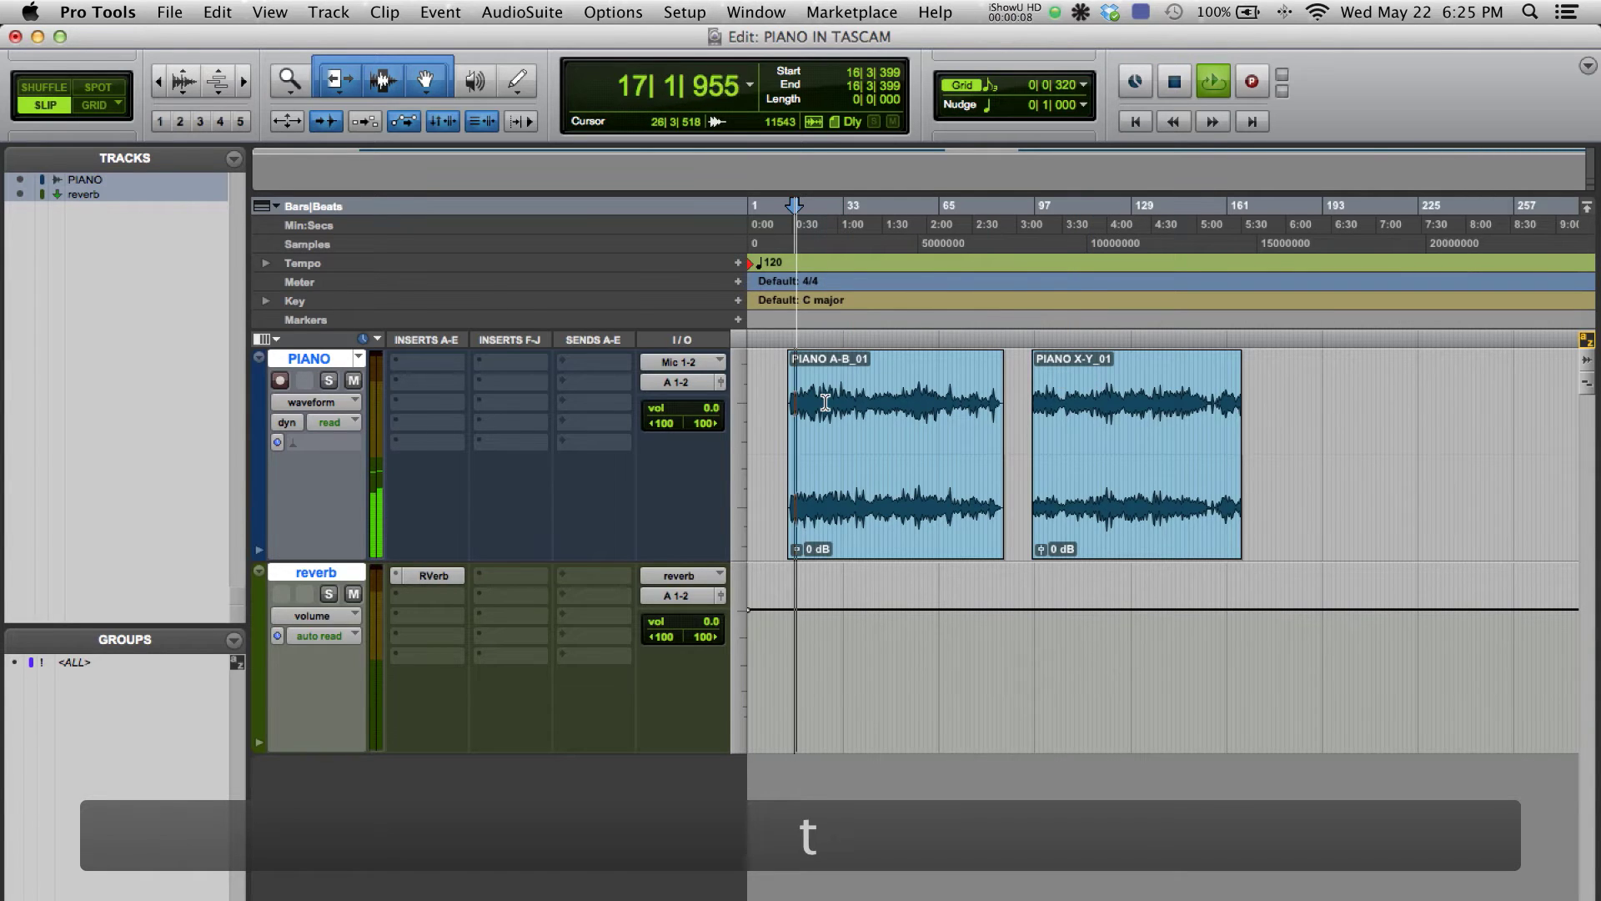
{"action": "key", "text": "t"}
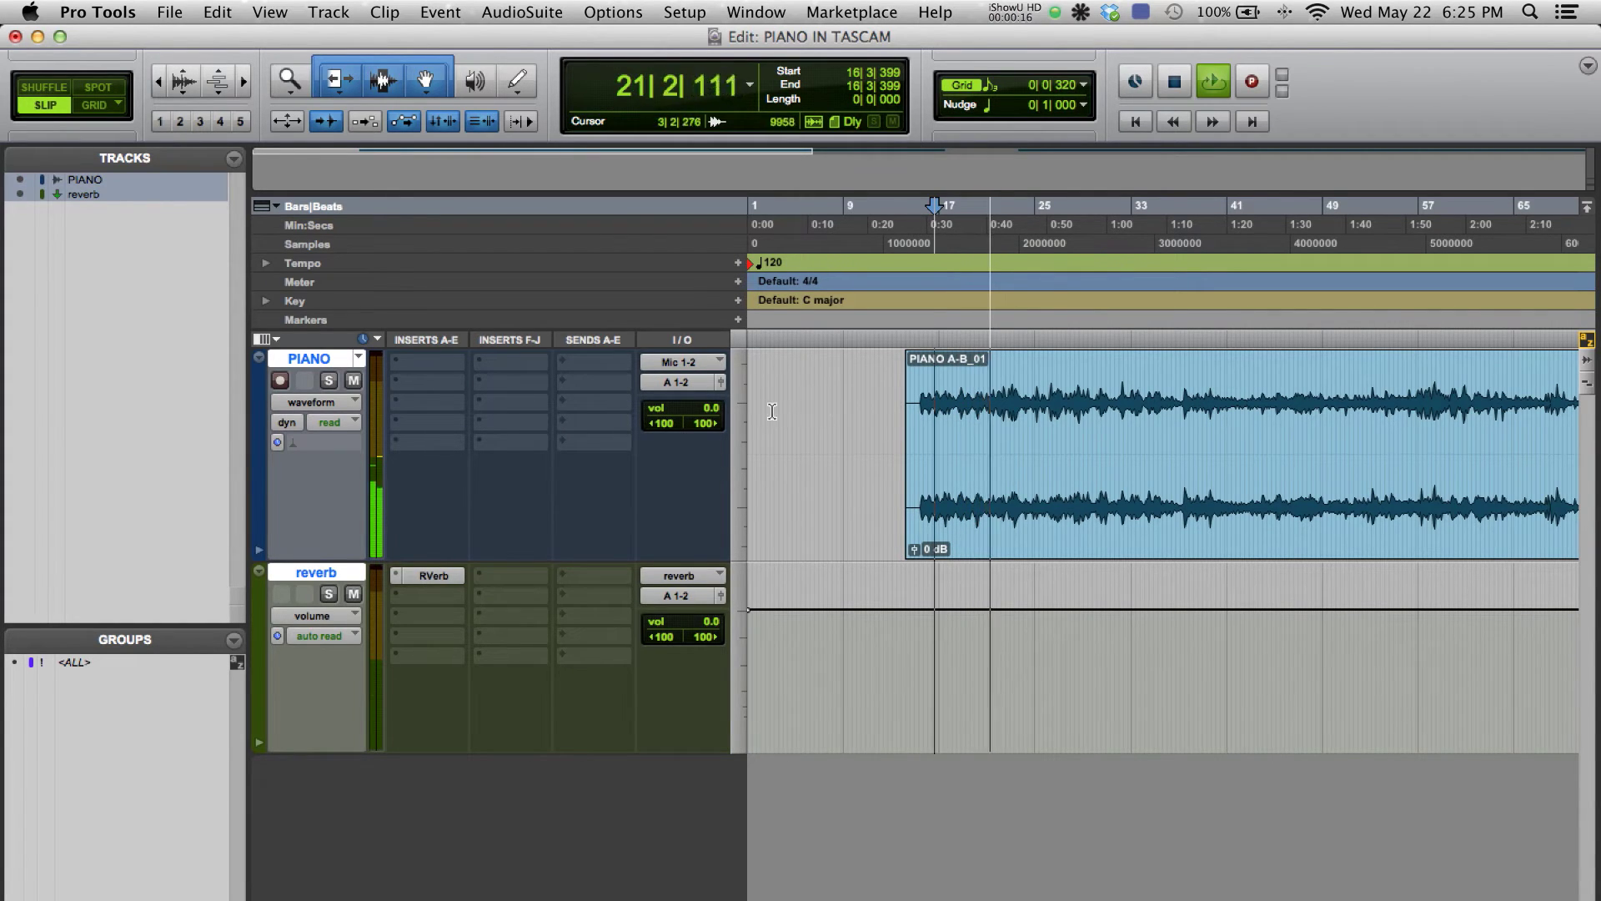
{"action": "key", "text": "r"}
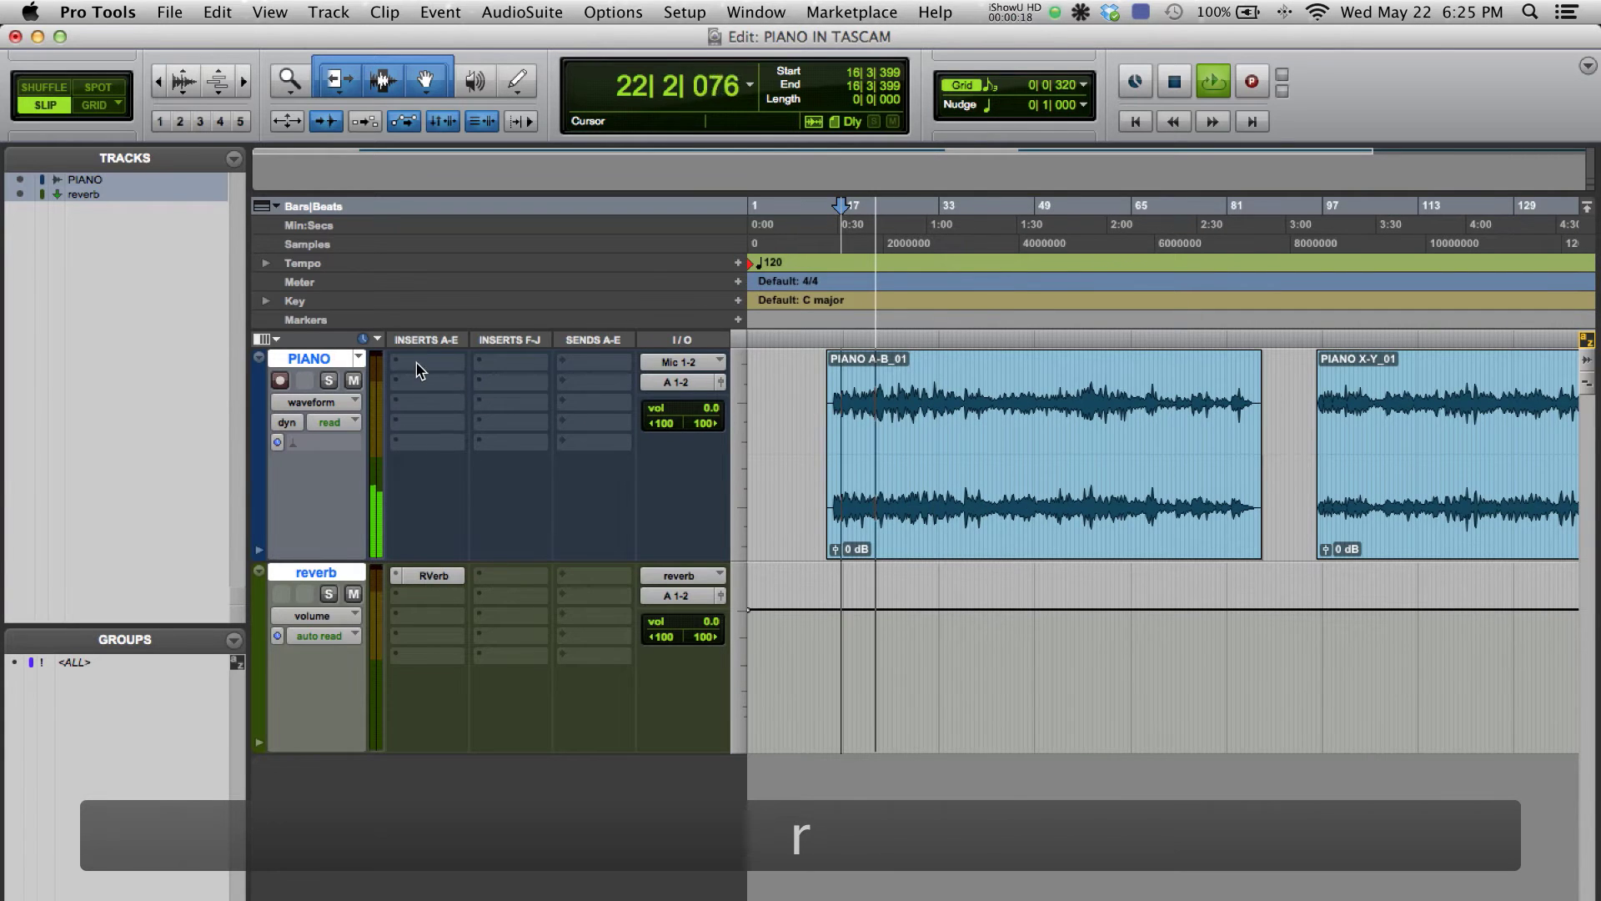
{"action": "left_click", "coordinate": [420, 371]}
Step: Insert EQ3 7-Band on PIANO and boost the HMF band 1.9 dB at 1.81 kHz
{"action": "mouse_move", "coordinate": [534, 399]}
{"action": "mouse_move", "coordinate": [695, 378]}
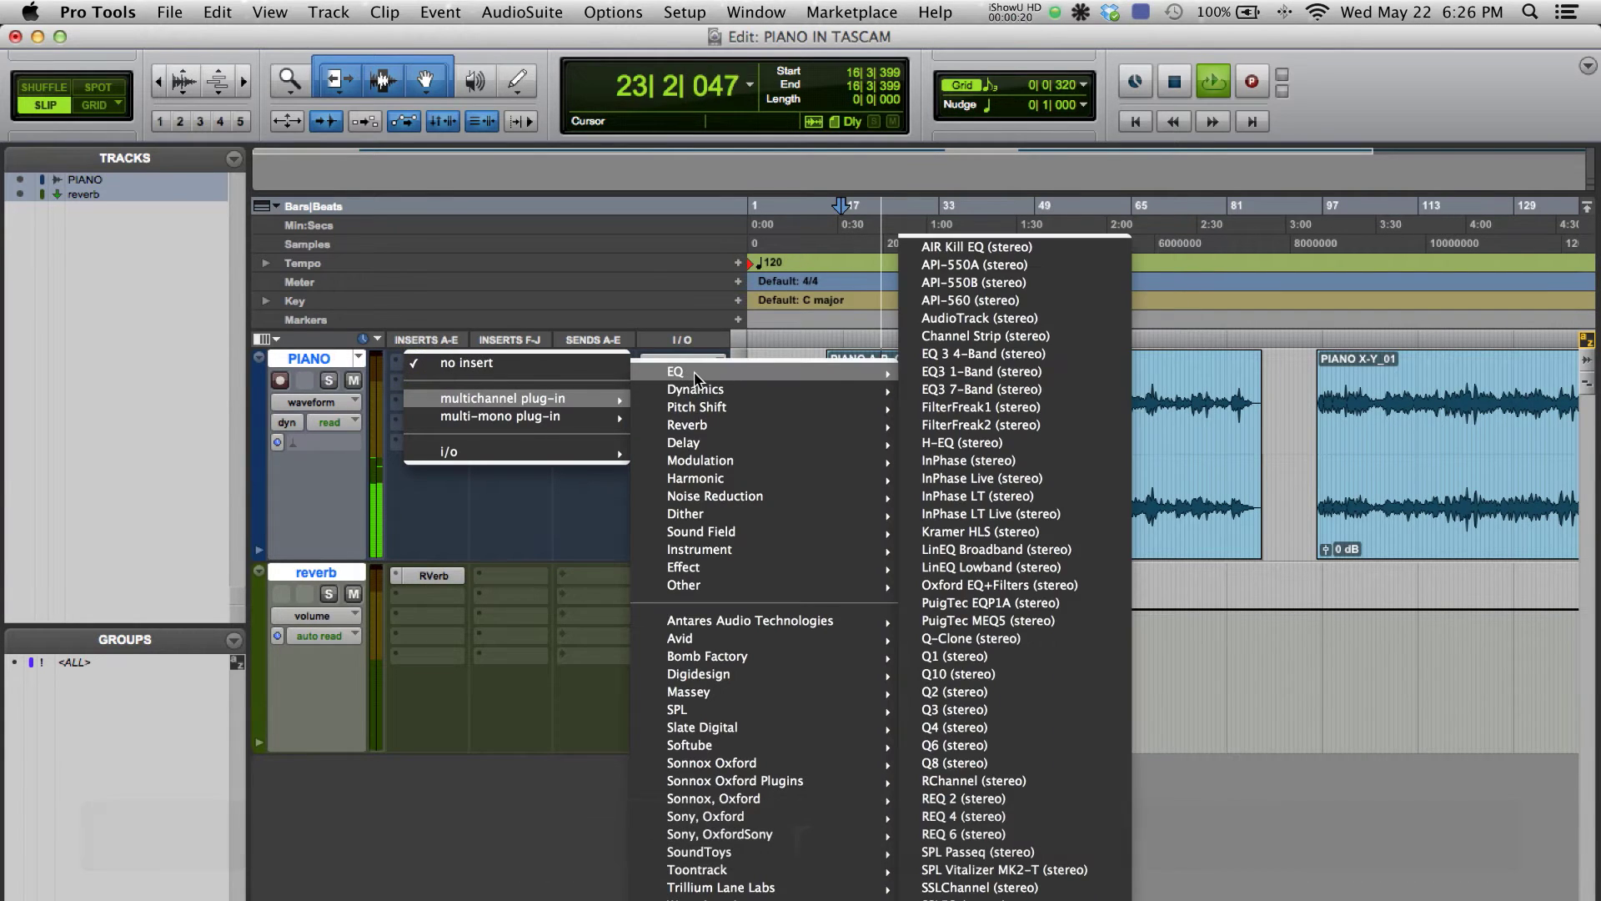
{"action": "left_click", "coordinate": [968, 390]}
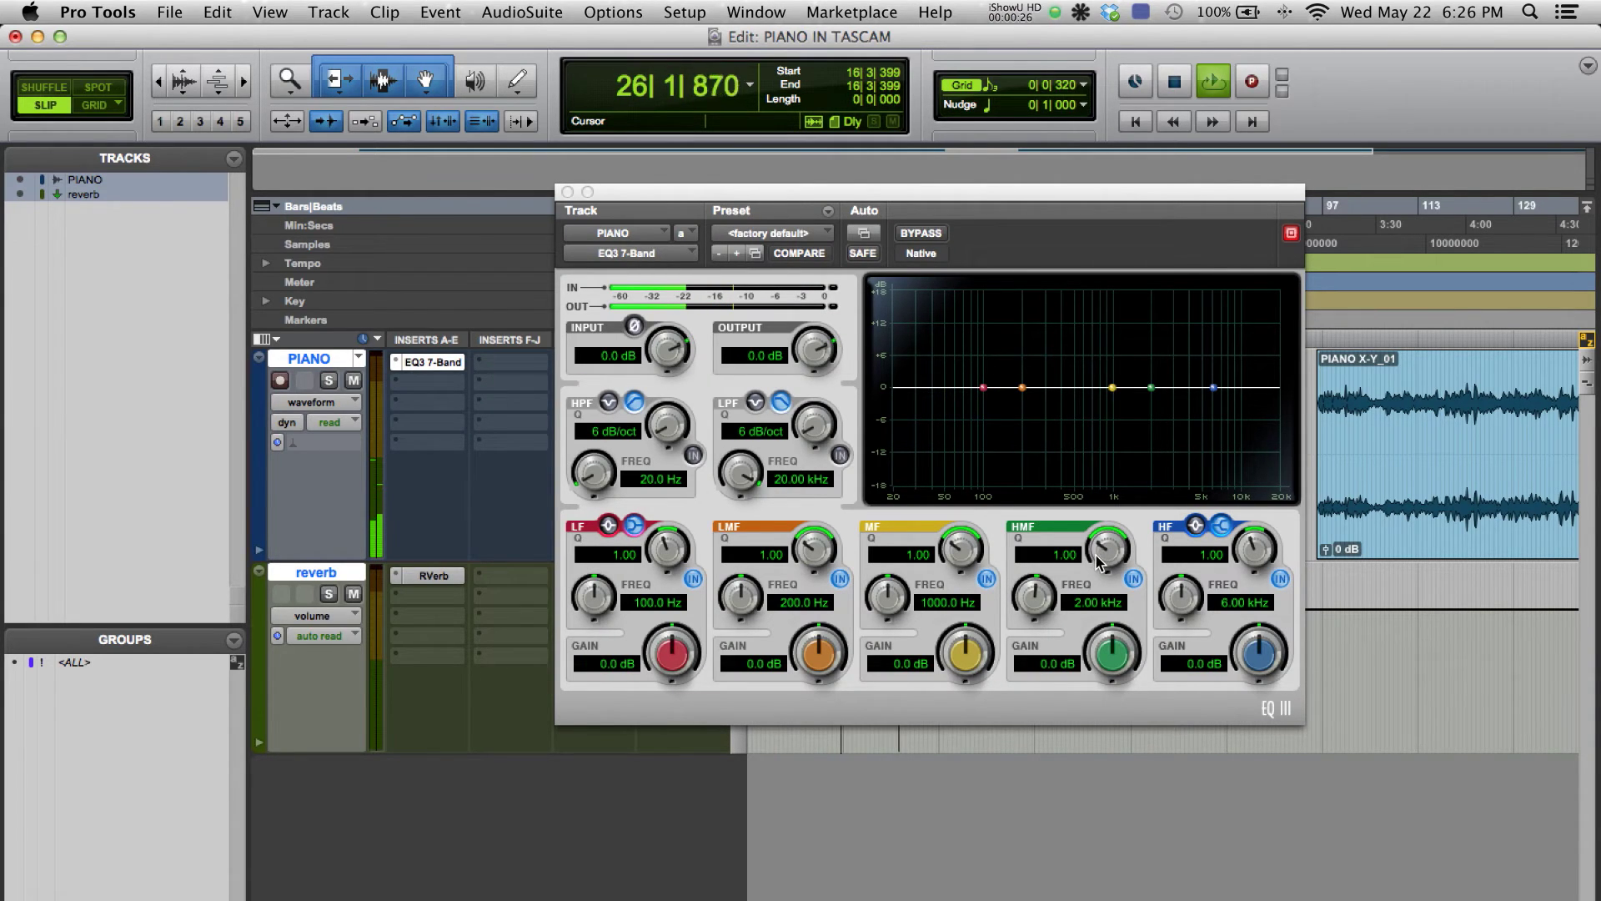
{"action": "left_click_drag", "start_coordinate": [1101, 559], "coordinate": [1103, 564]}
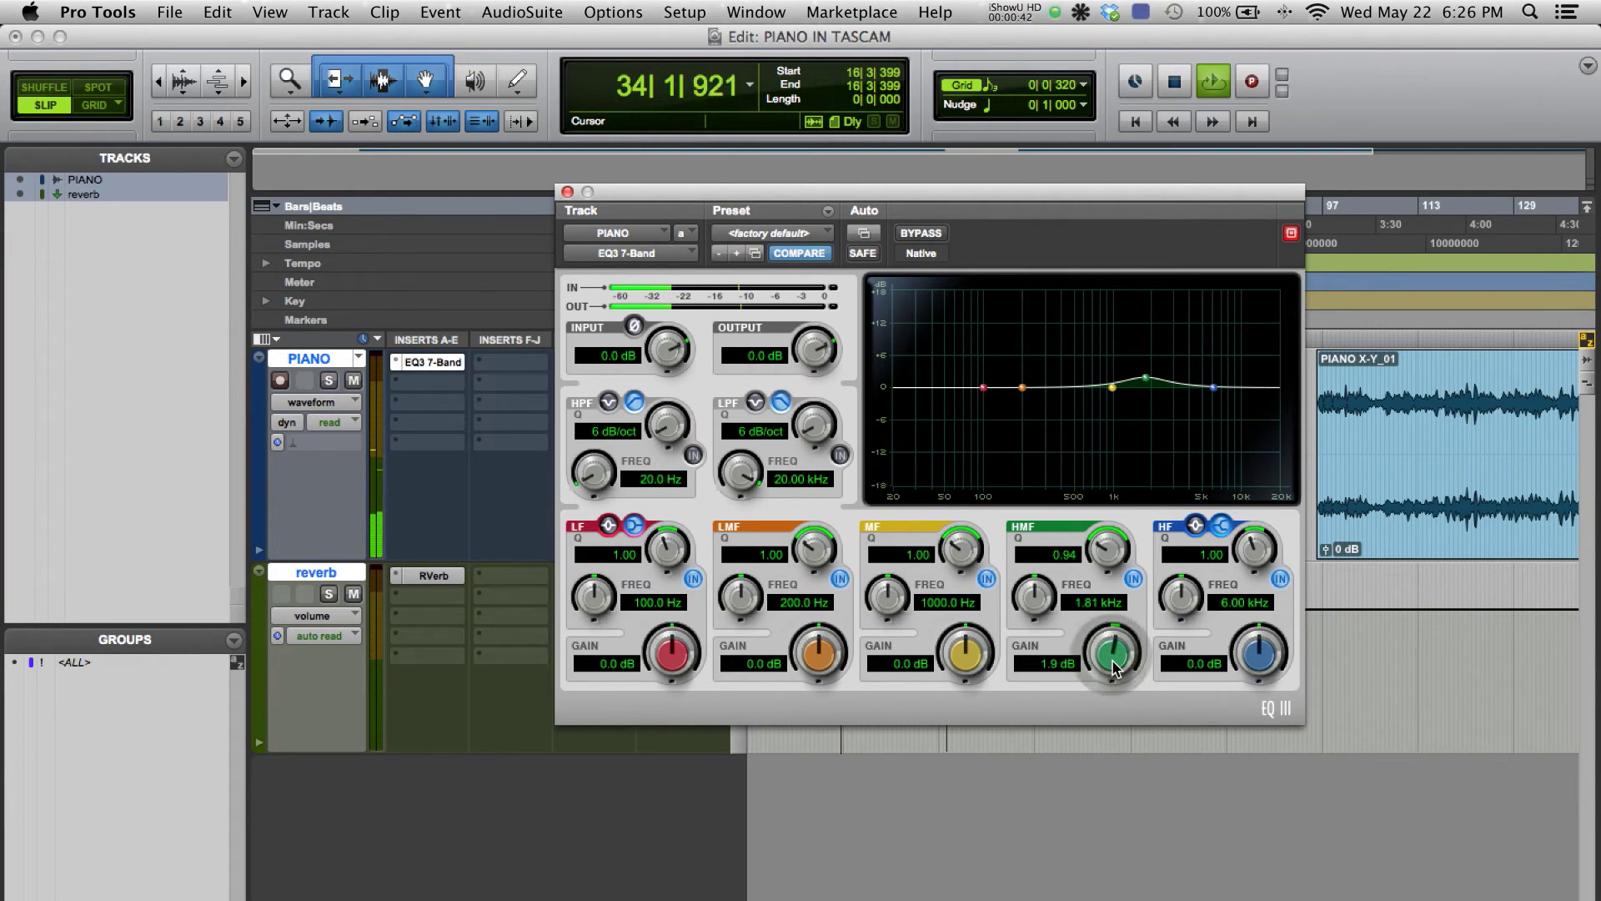
Step: Close the EQ and add a Renaissance Axx compressor on PIANO's second insert
{"action": "left_click", "coordinate": [568, 193]}
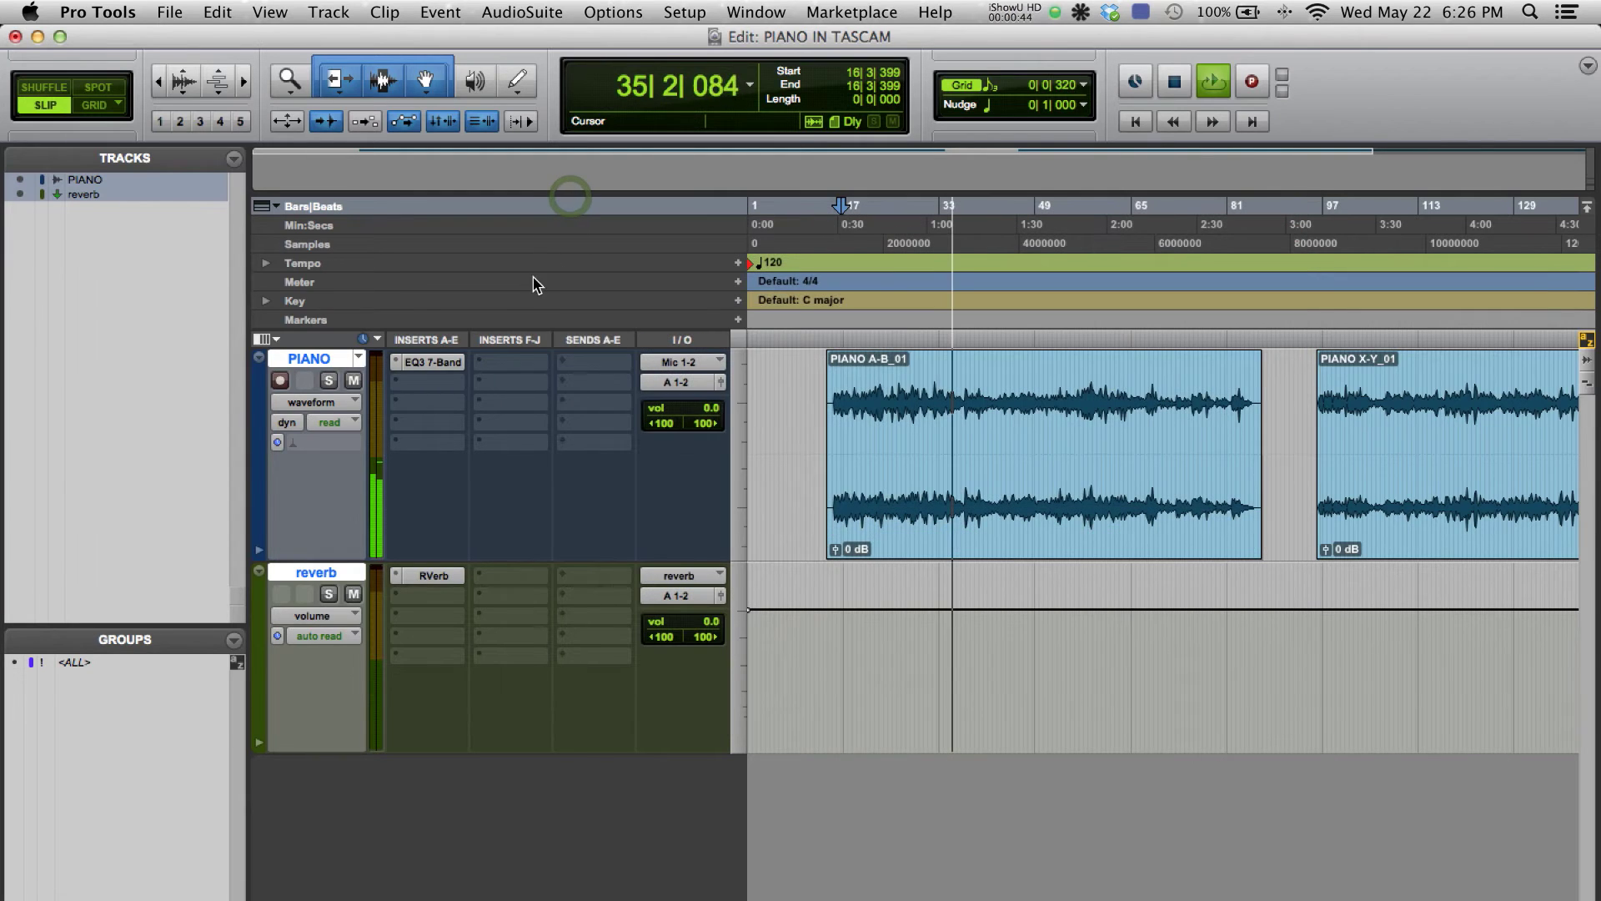
{"action": "left_click", "coordinate": [421, 386]}
{"action": "mouse_move", "coordinate": [550, 421]}
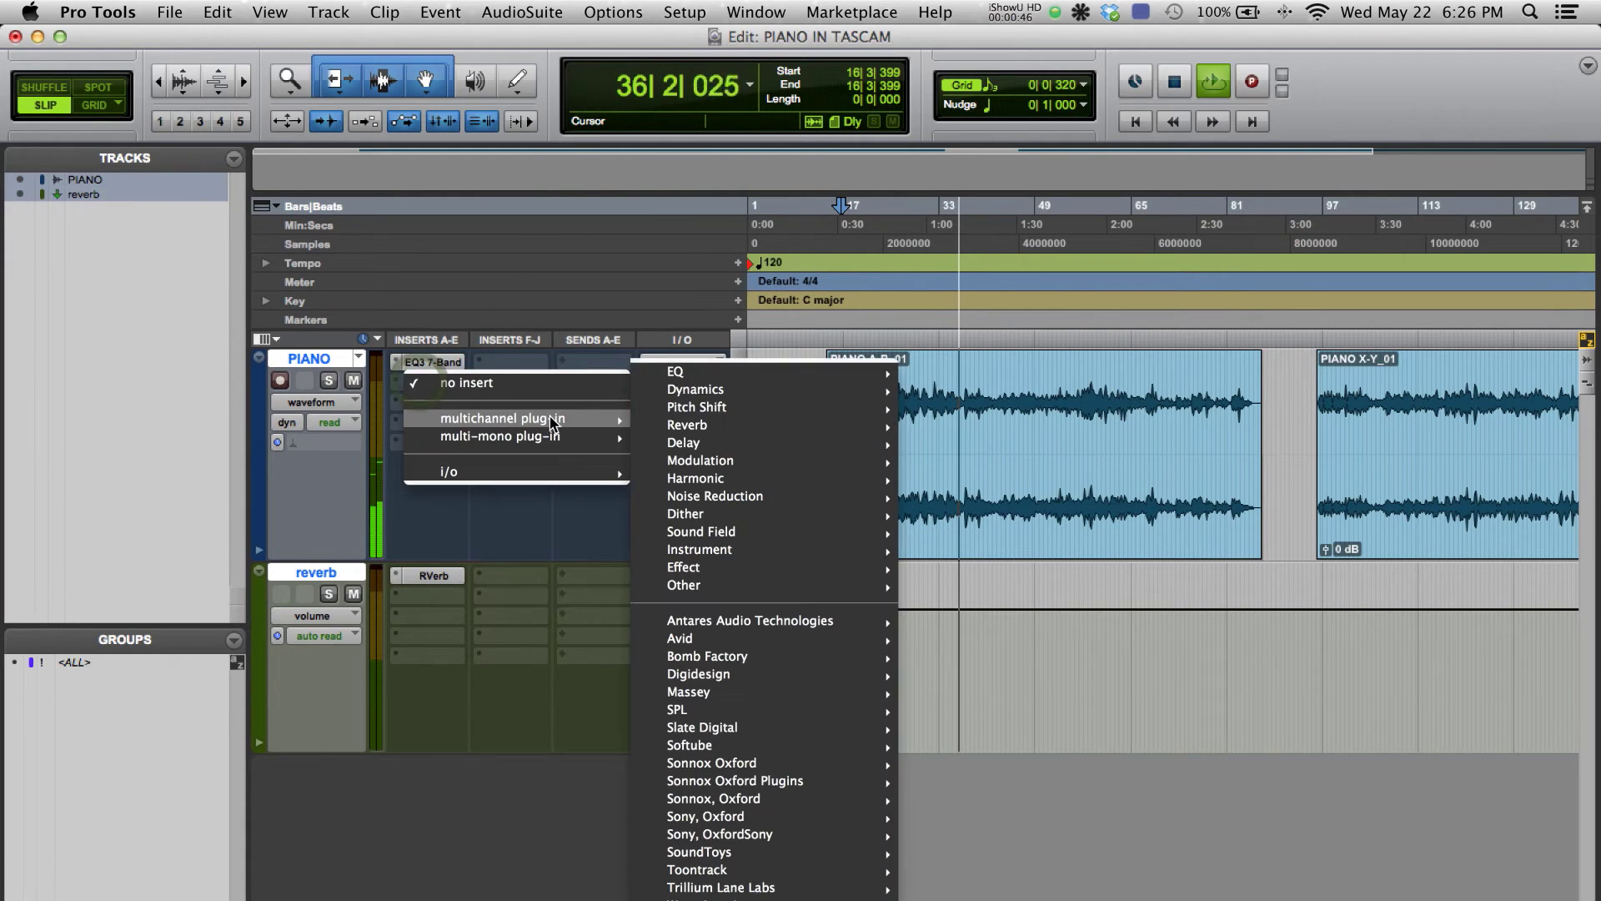
{"action": "mouse_move", "coordinate": [887, 397]}
{"action": "scroll", "coordinate": [1032, 601], "scroll_direction": "down", "scroll_amount": 4}
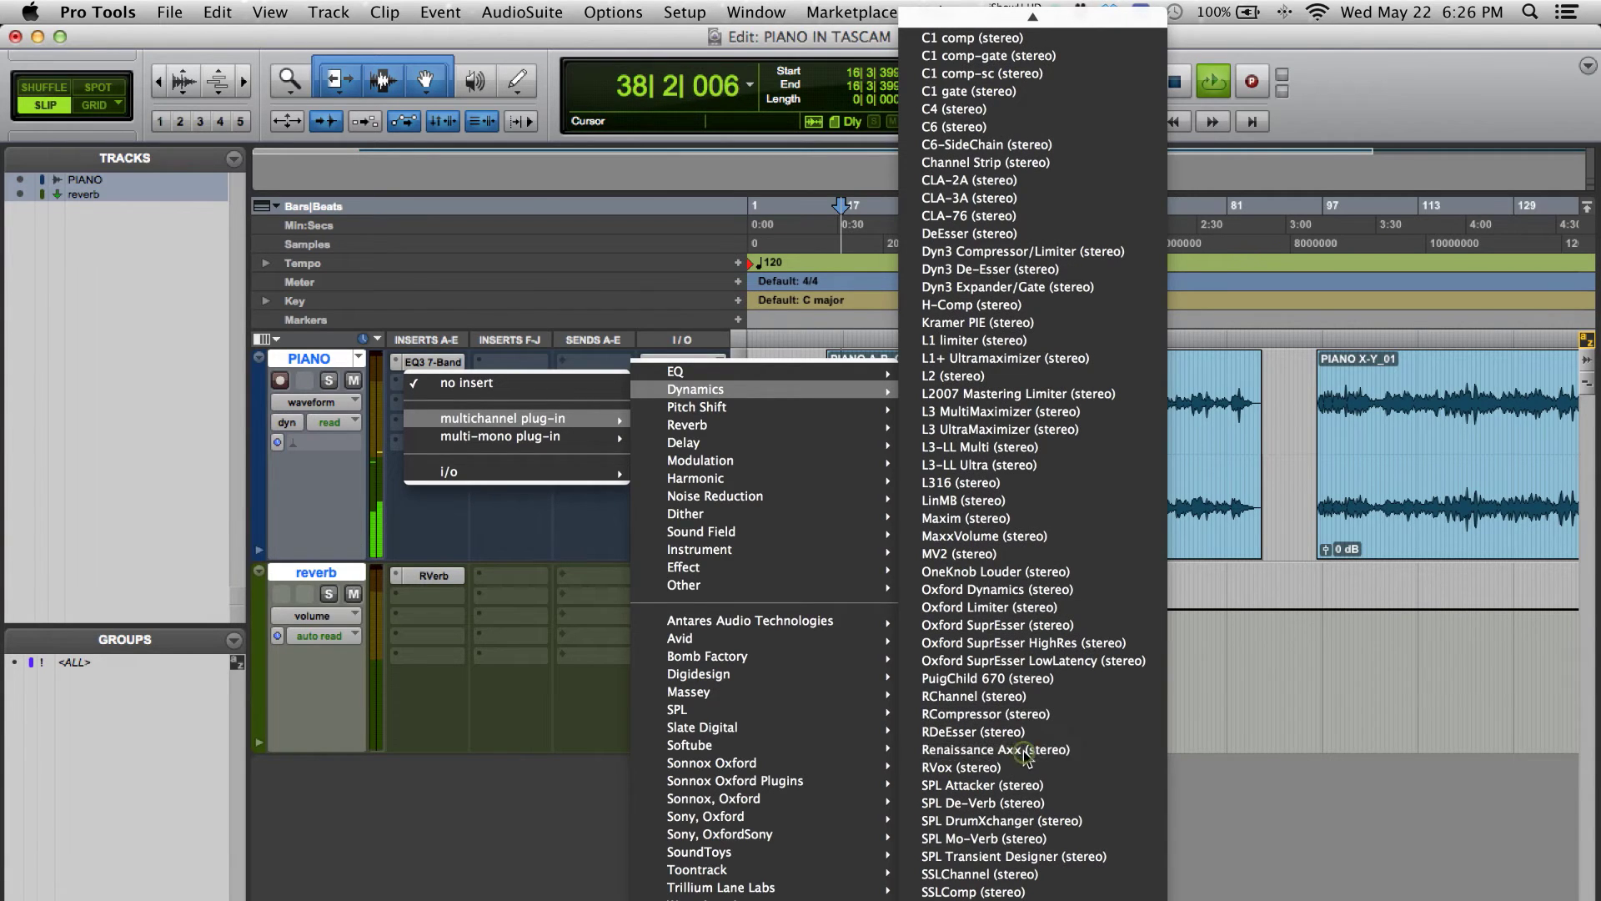
{"action": "left_click", "coordinate": [1025, 751]}
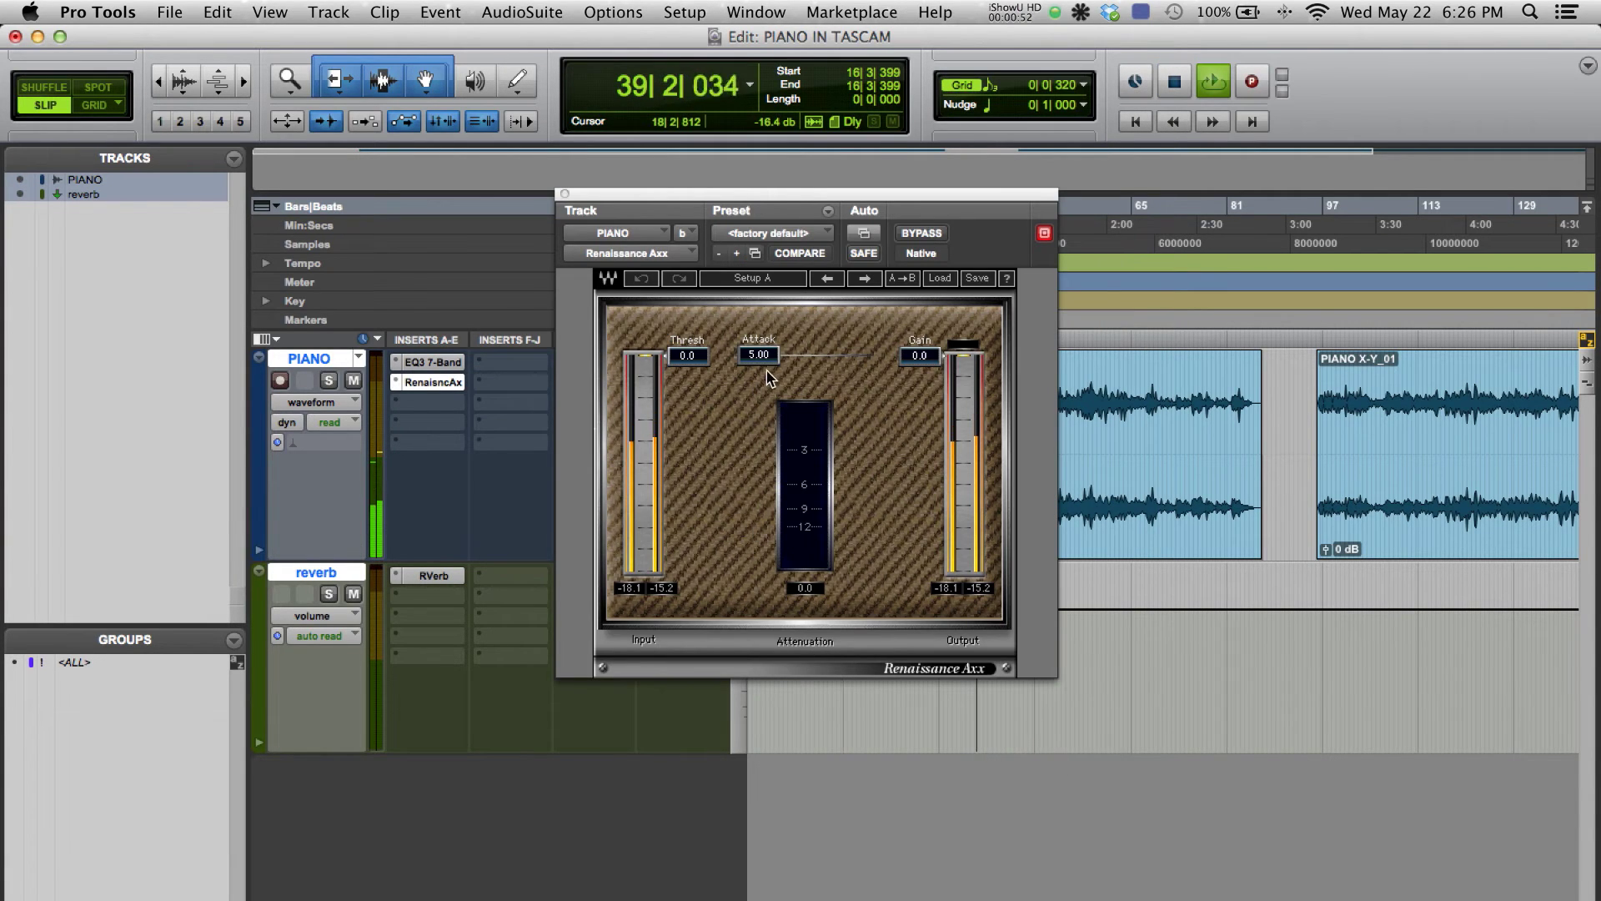
Step: Load the compressor's Moderate preset, raise attack to 14.6, and close its window
{"action": "left_click", "coordinate": [940, 284]}
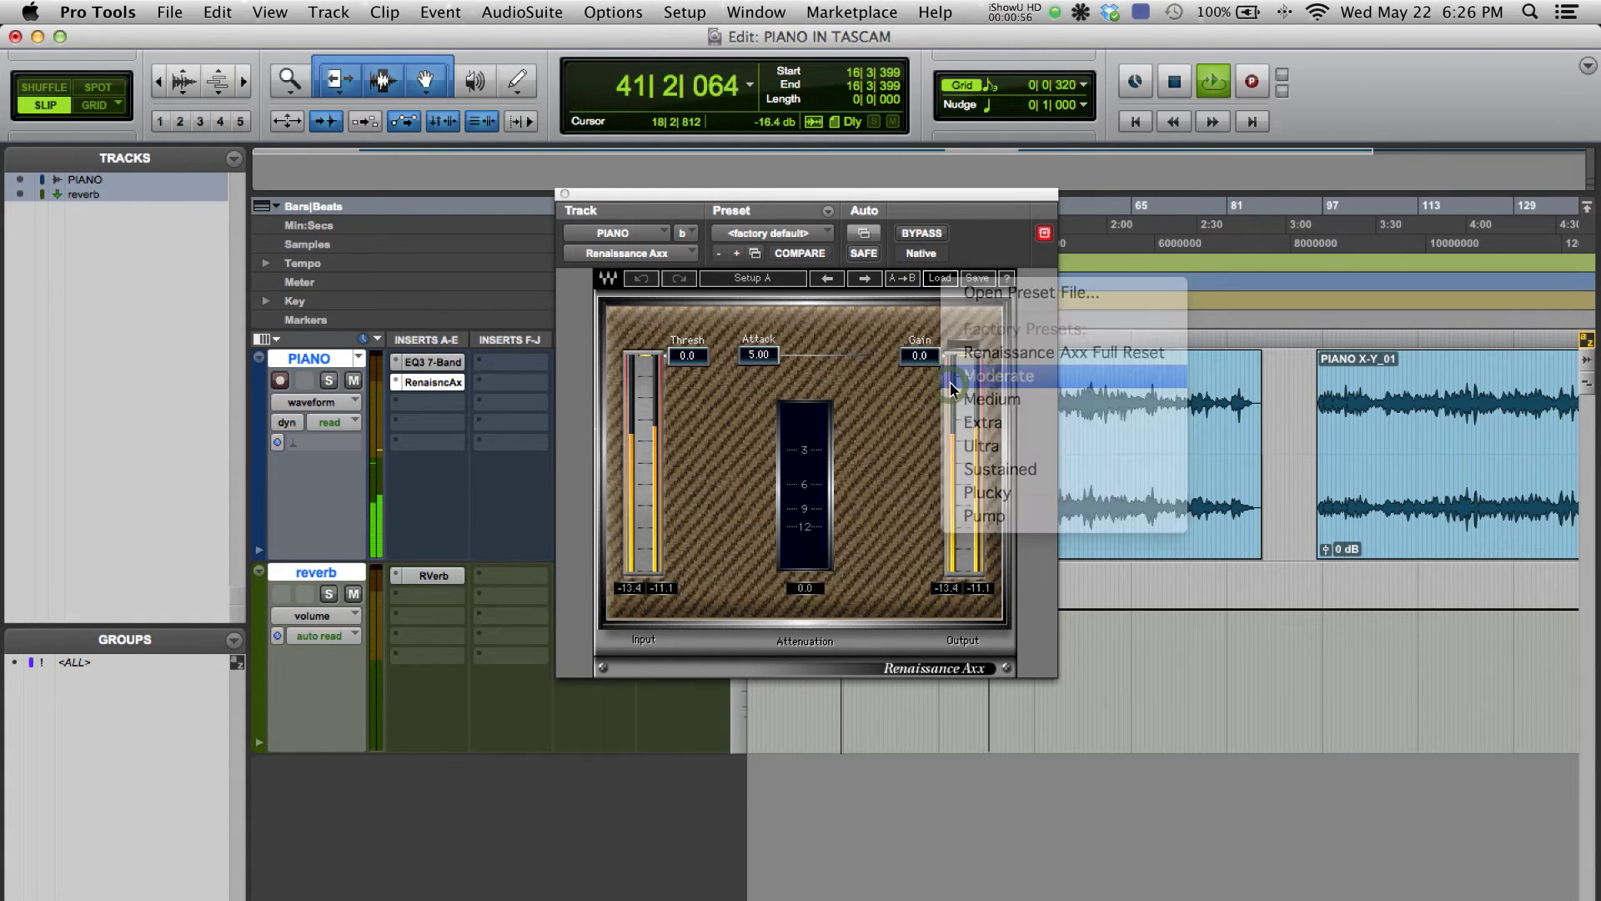
{"action": "left_click", "coordinate": [953, 379]}
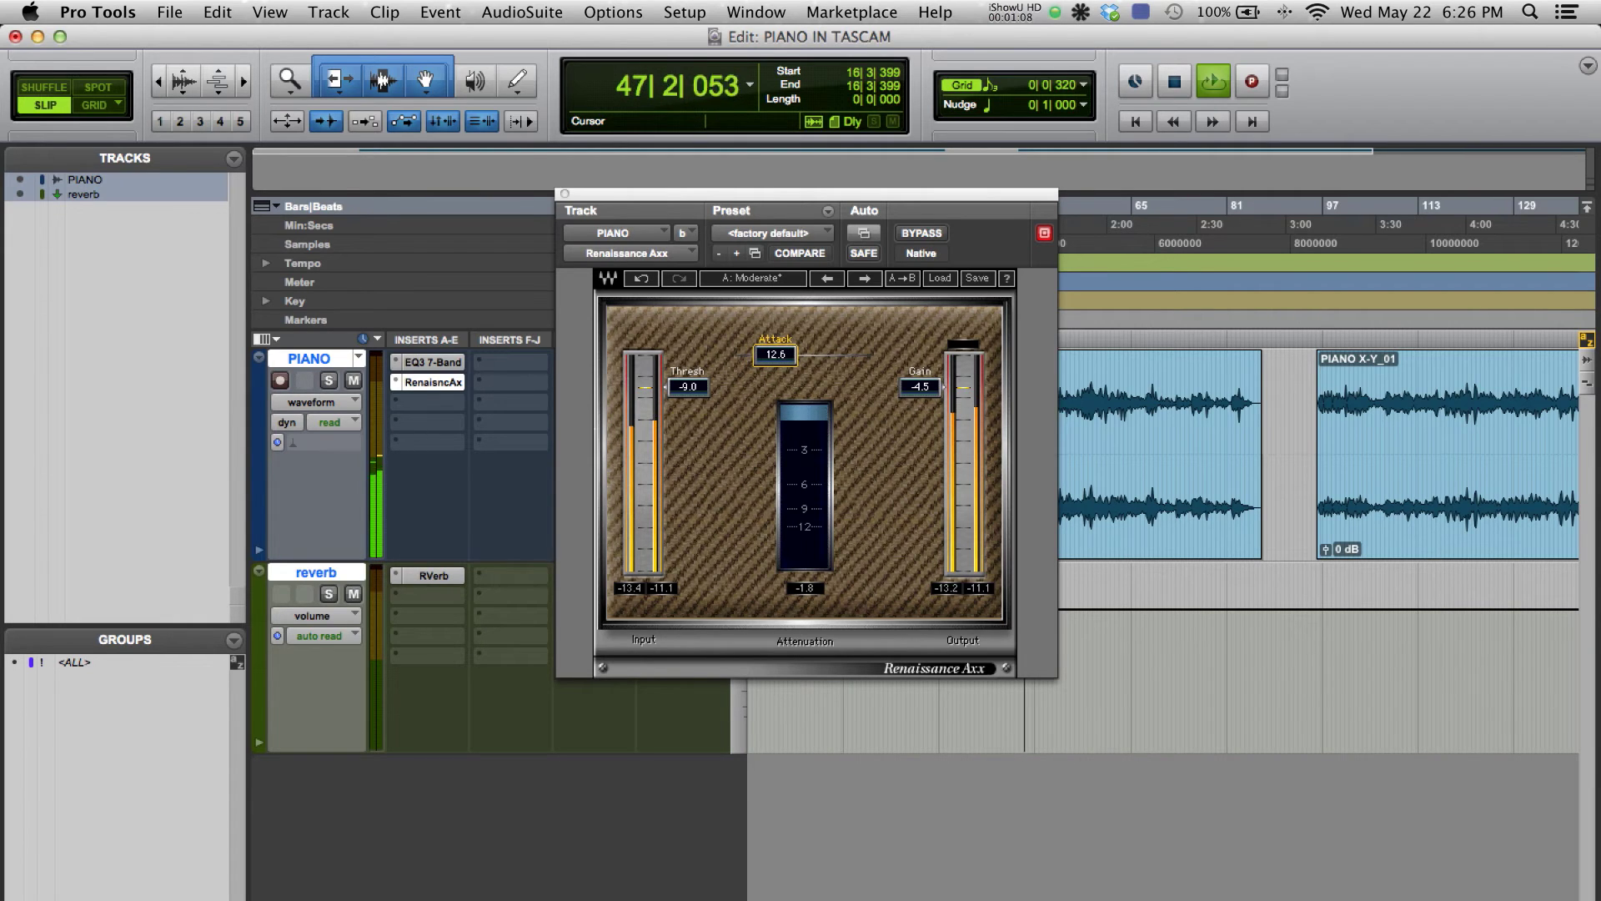
{"action": "key", "text": "Up"}
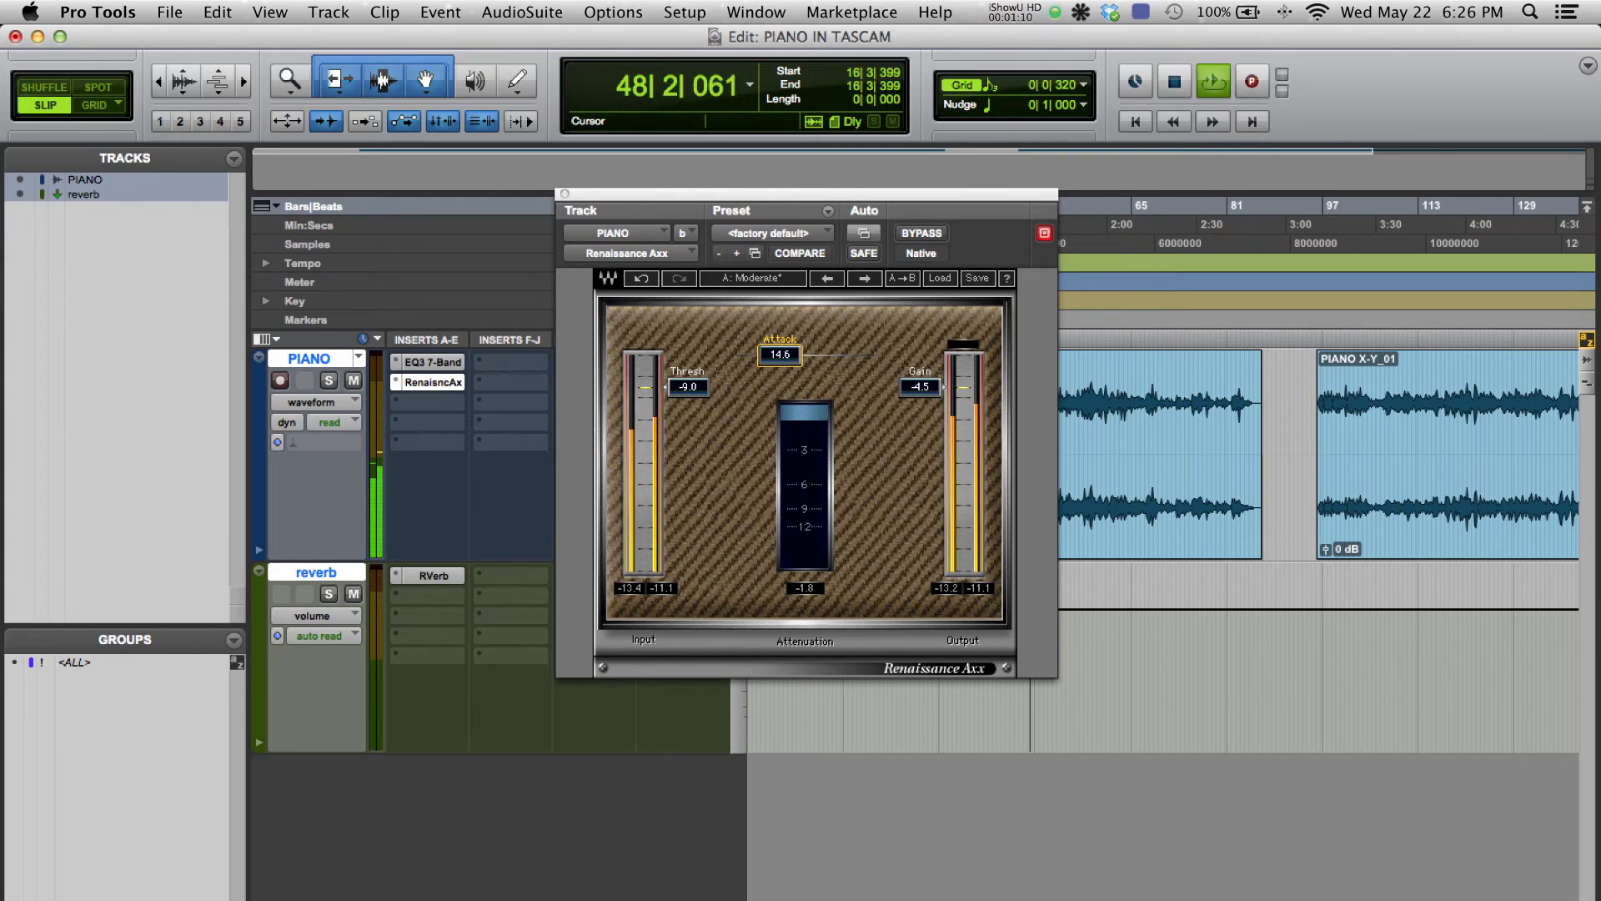
{"action": "left_click", "coordinate": [563, 195]}
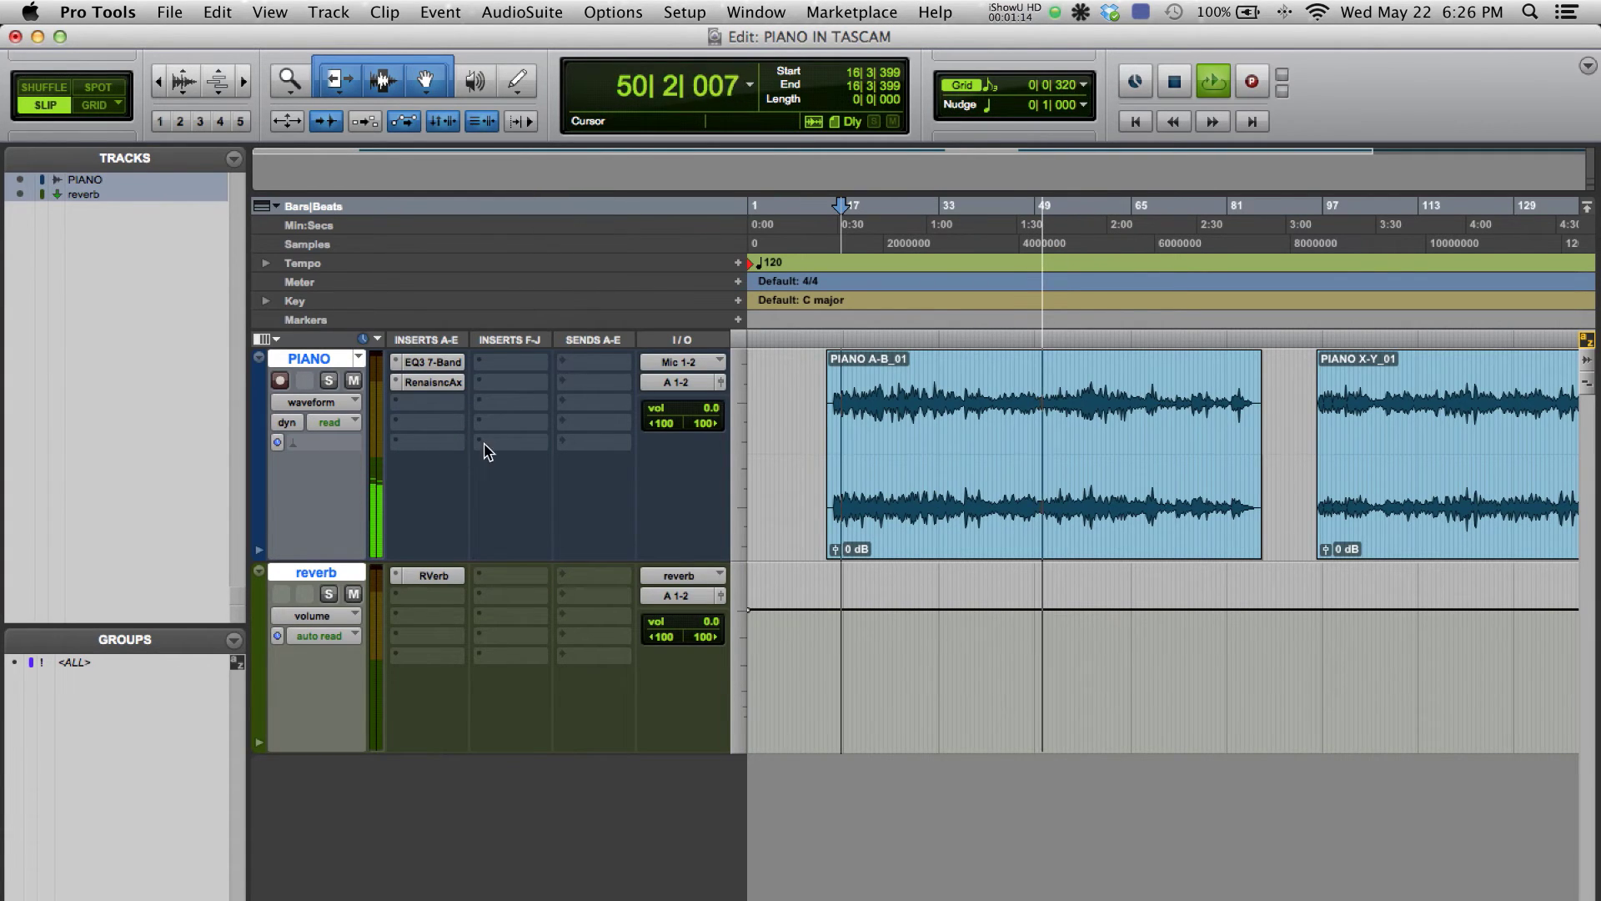
Step: Send PIANO to the reverb bus and raise the send level during playback
{"action": "left_click", "coordinate": [586, 365]}
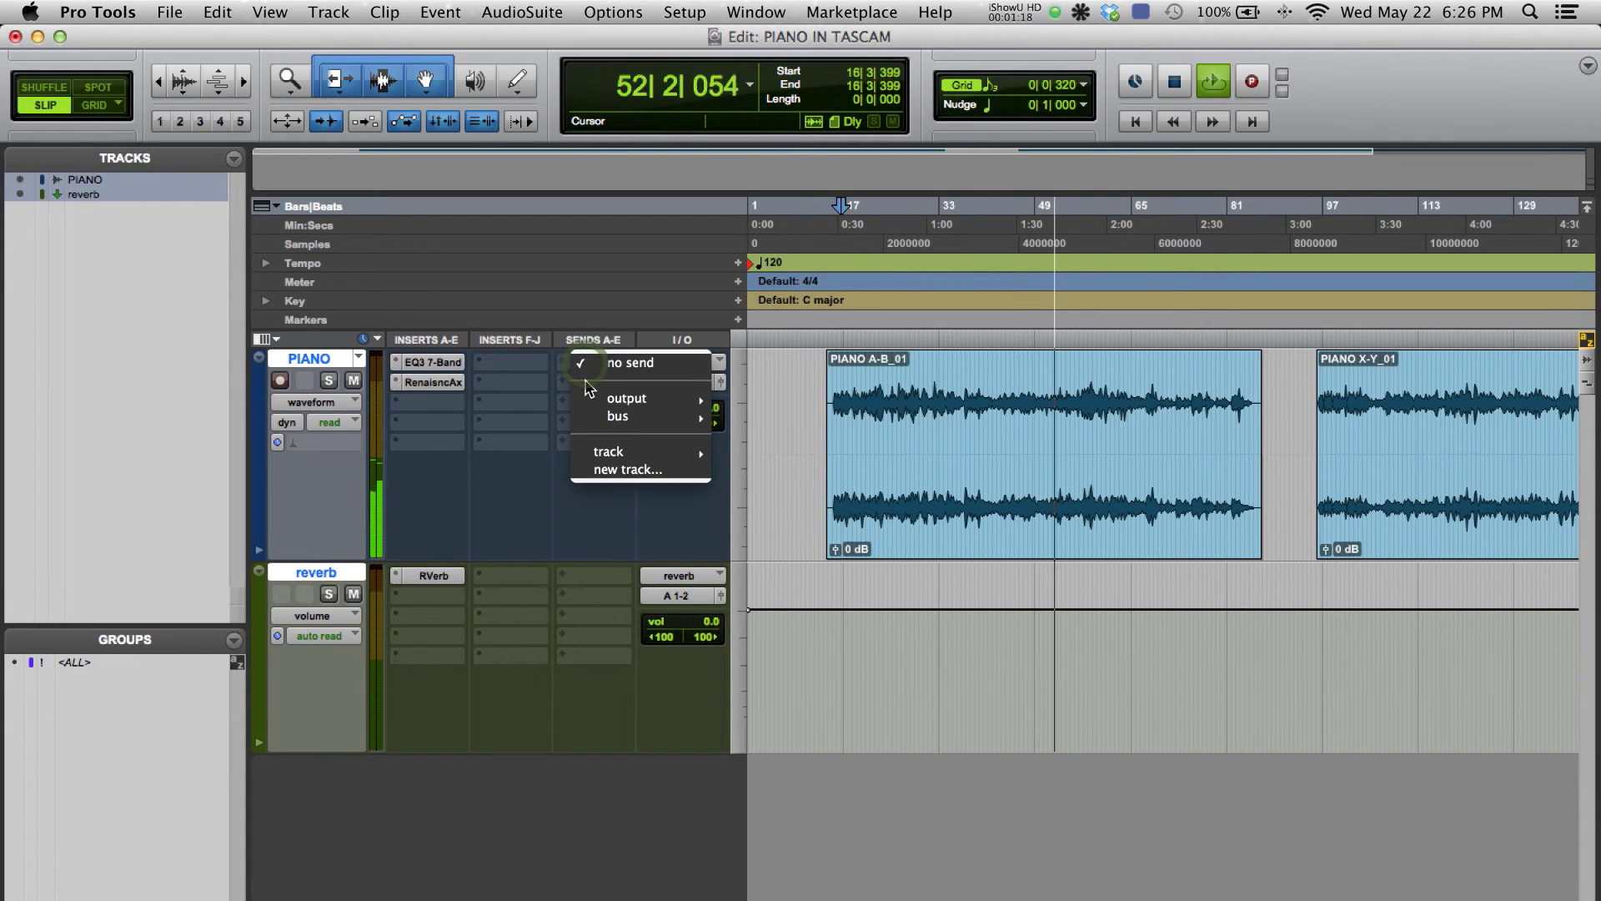
{"action": "mouse_move", "coordinate": [596, 419]}
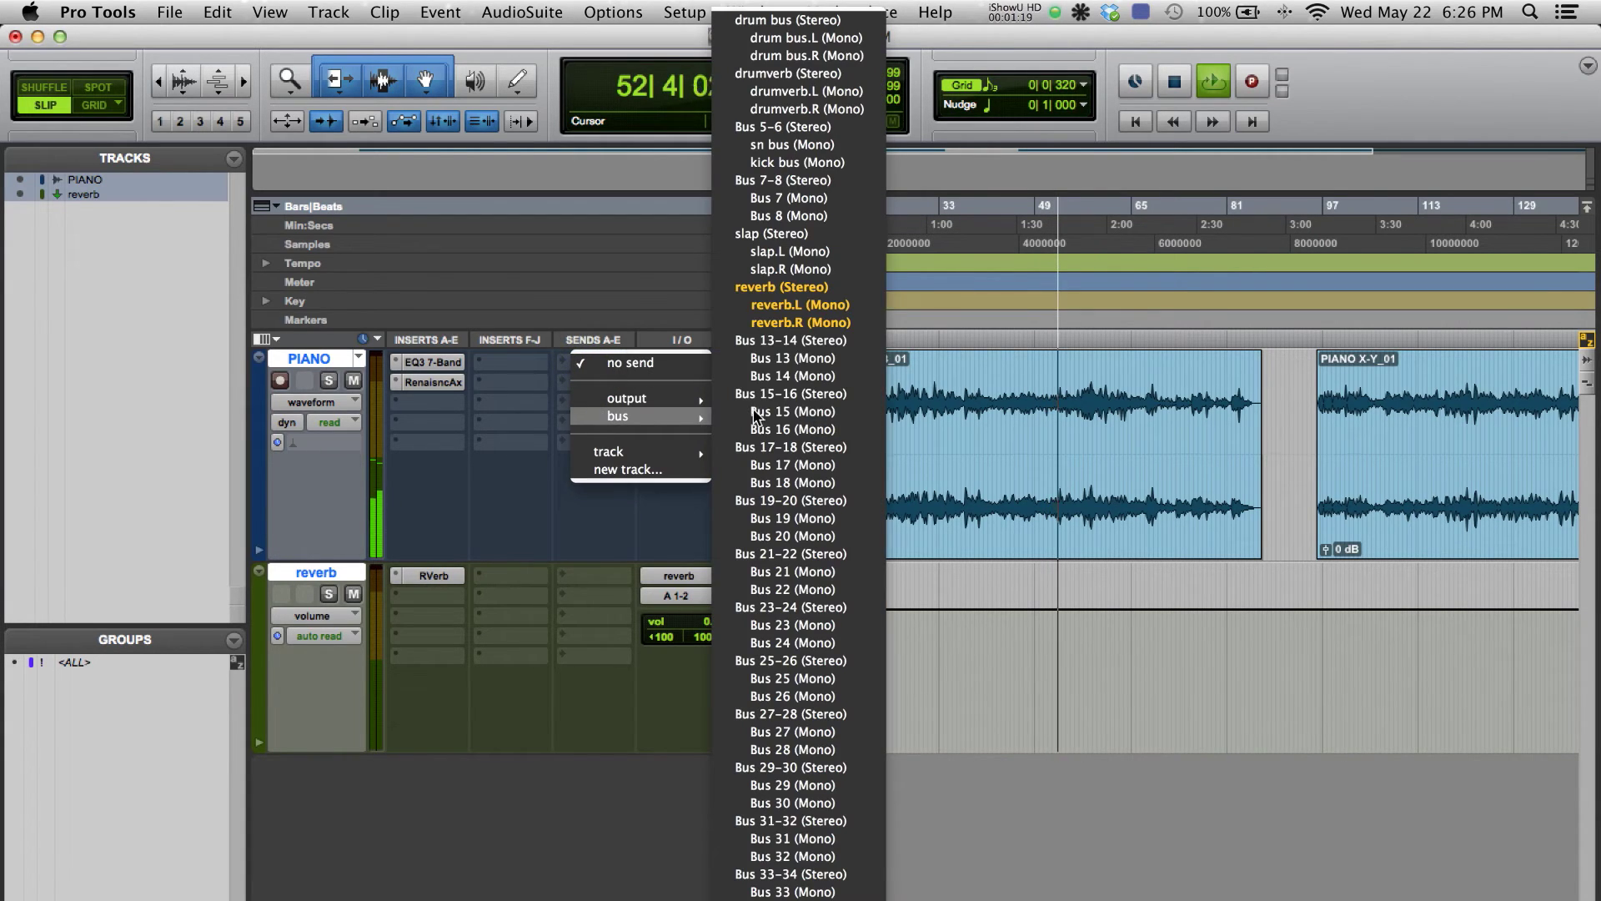
{"action": "left_click", "coordinate": [784, 281]}
{"action": "key", "text": "space"}
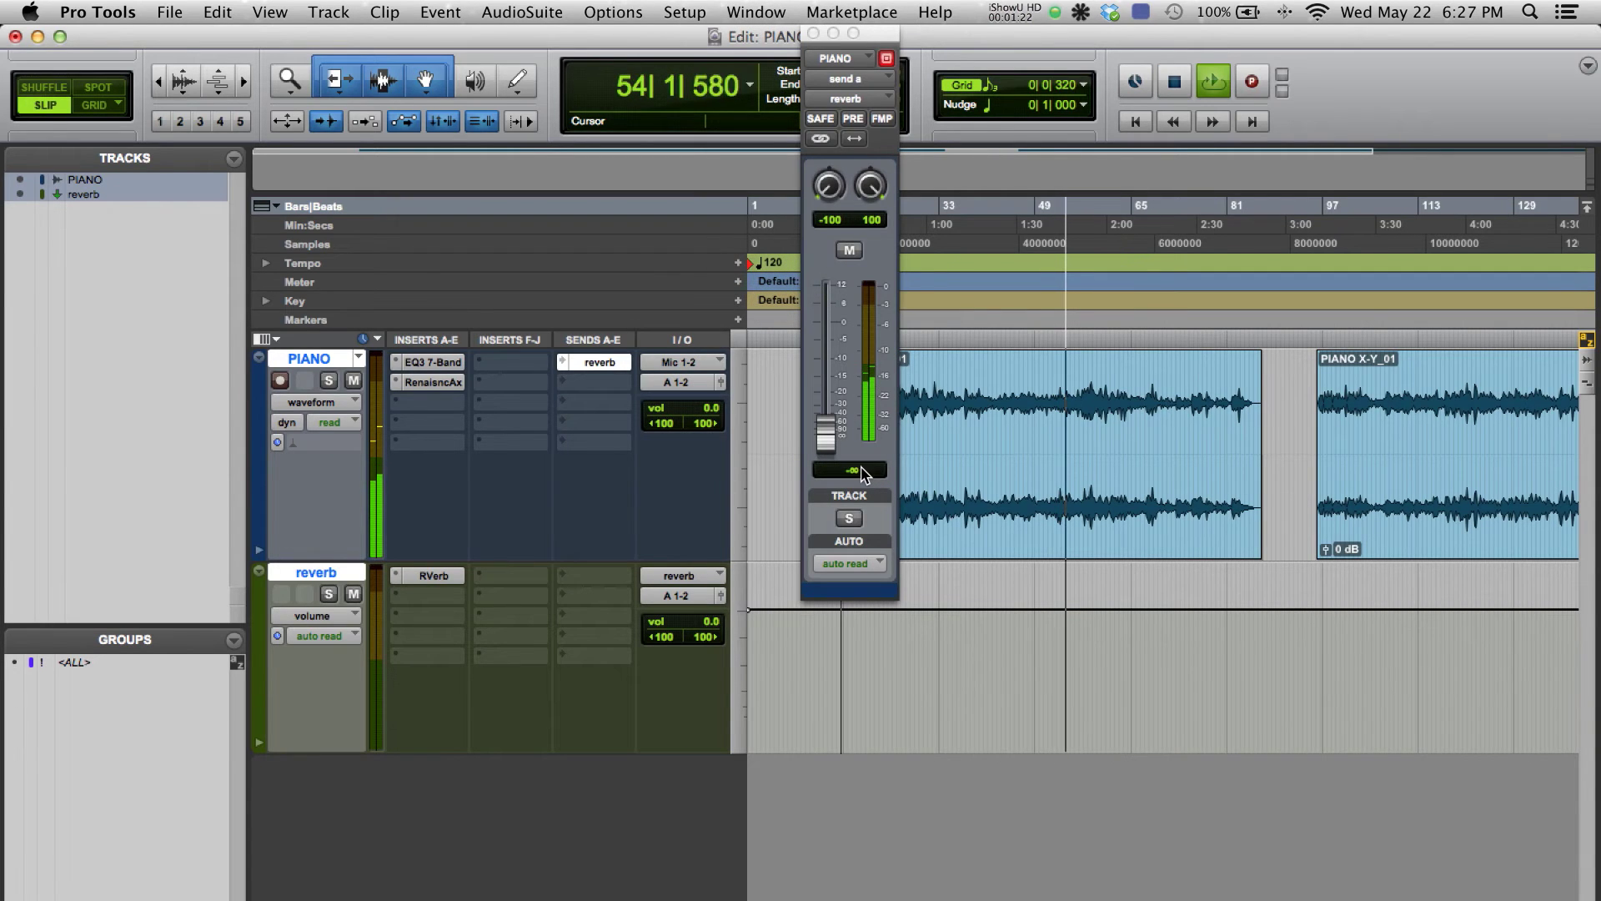
{"action": "left_click_drag", "start_coordinate": [875, 33], "coordinate": [790, 161]}
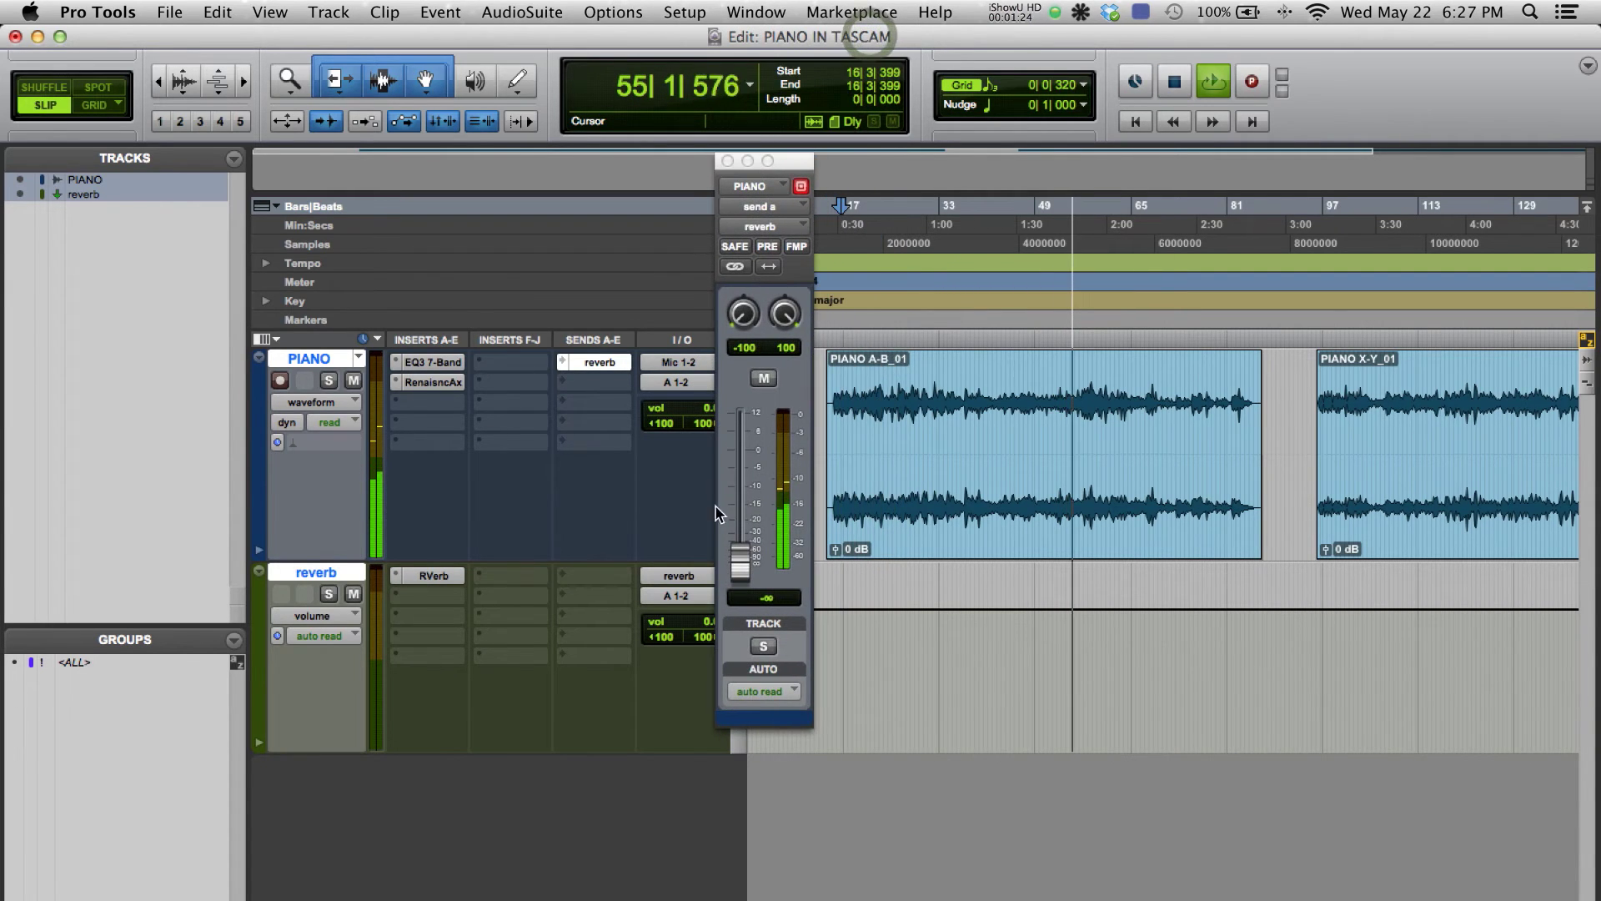
{"action": "left_click_drag", "start_coordinate": [739, 579], "coordinate": [741, 487]}
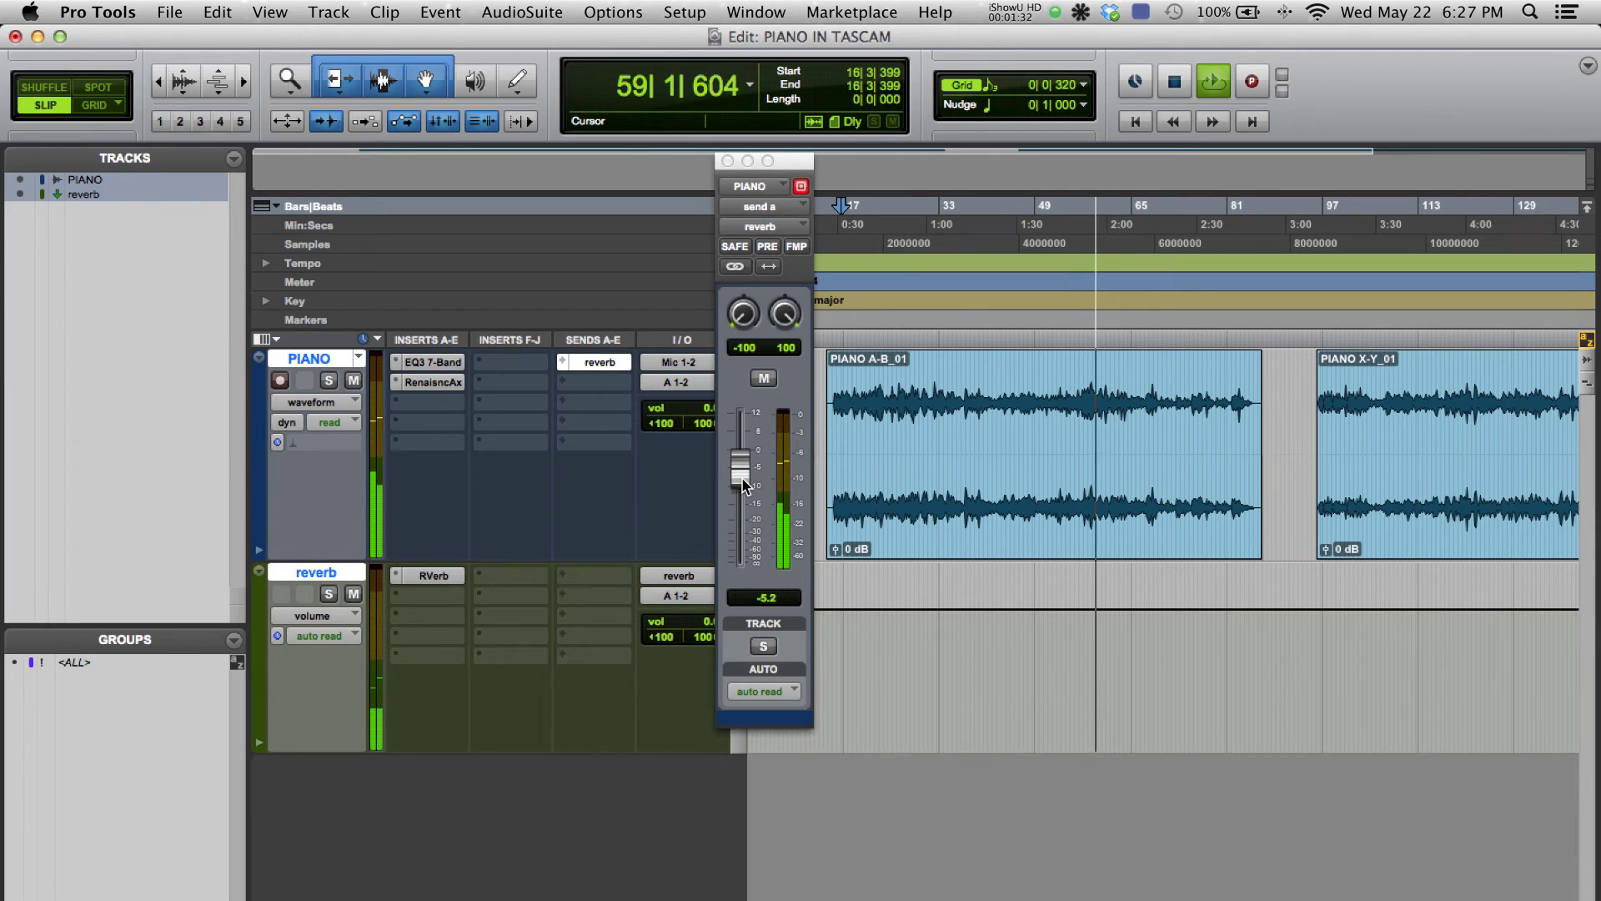
Step: Audition the reverb send, lowering it to -14.8 then raising it to -13.9
{"action": "key", "text": "space"}
{"action": "key", "text": "space"}
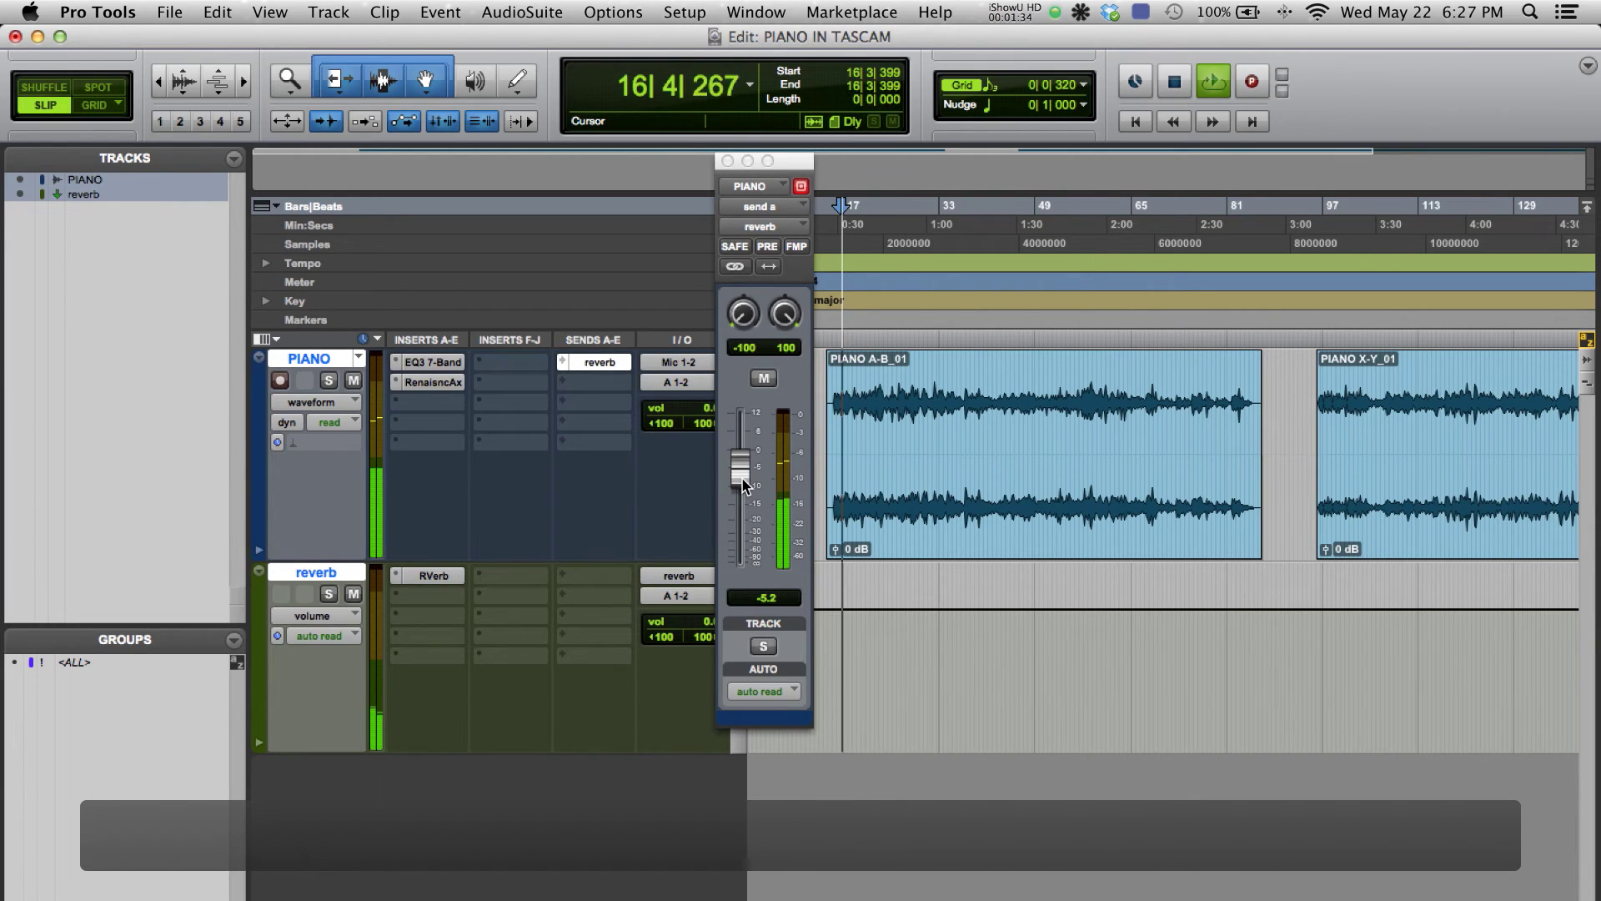
{"action": "key", "text": "space"}
{"action": "key", "text": "space"}
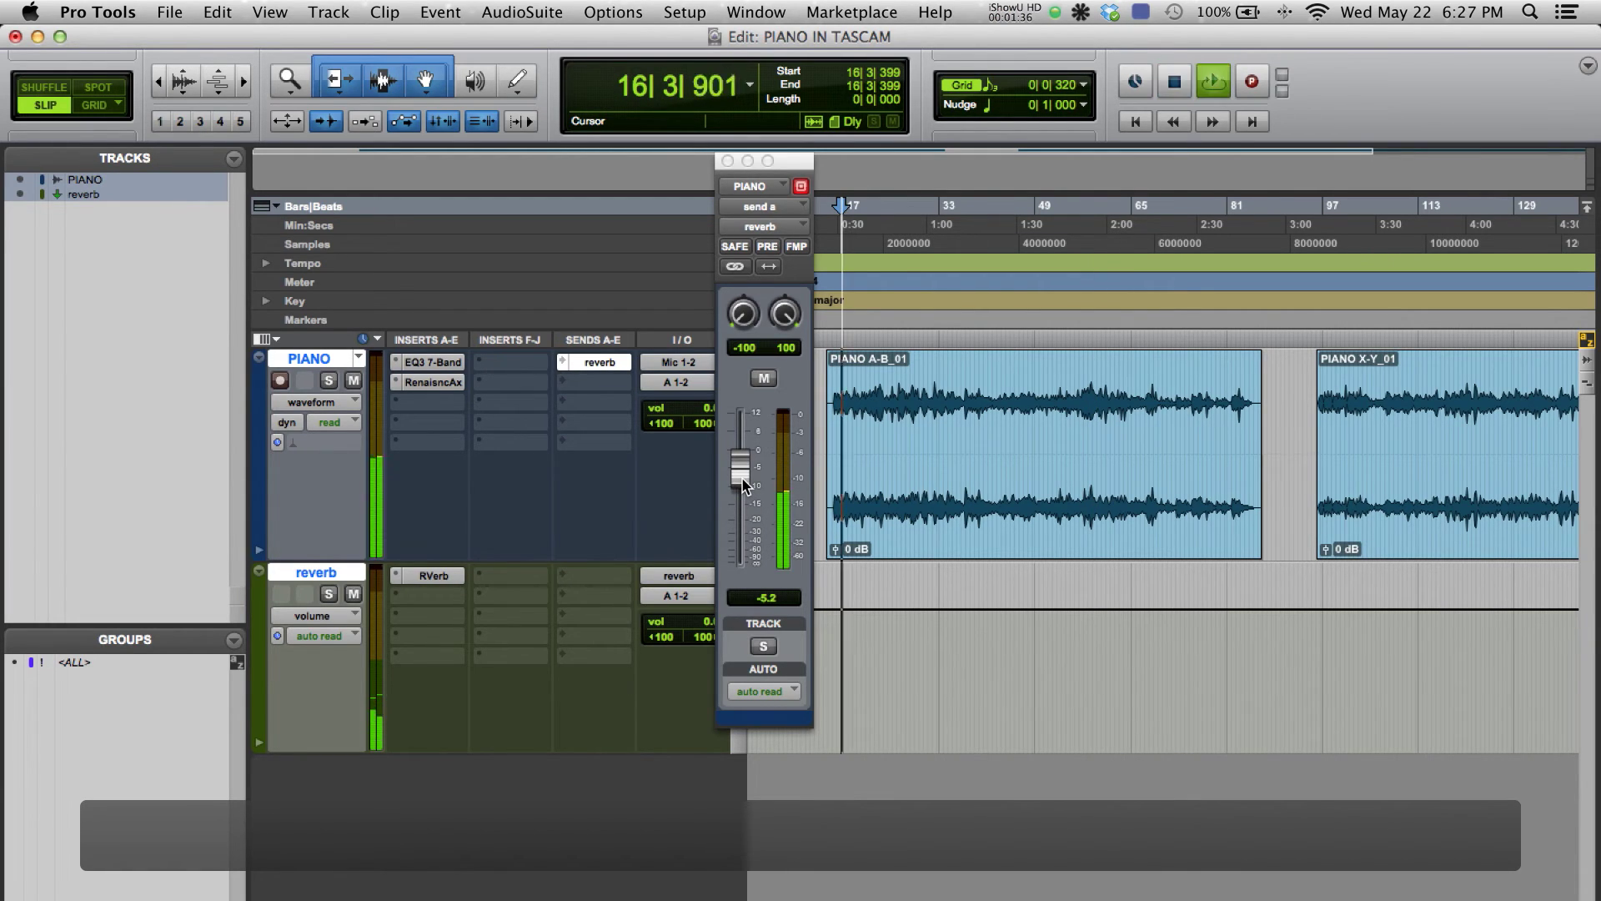
{"action": "key", "text": "space"}
{"action": "left_click_drag", "start_coordinate": [741, 498], "coordinate": [741, 515]}
{"action": "key", "text": "space"}
{"action": "key", "text": "space"}
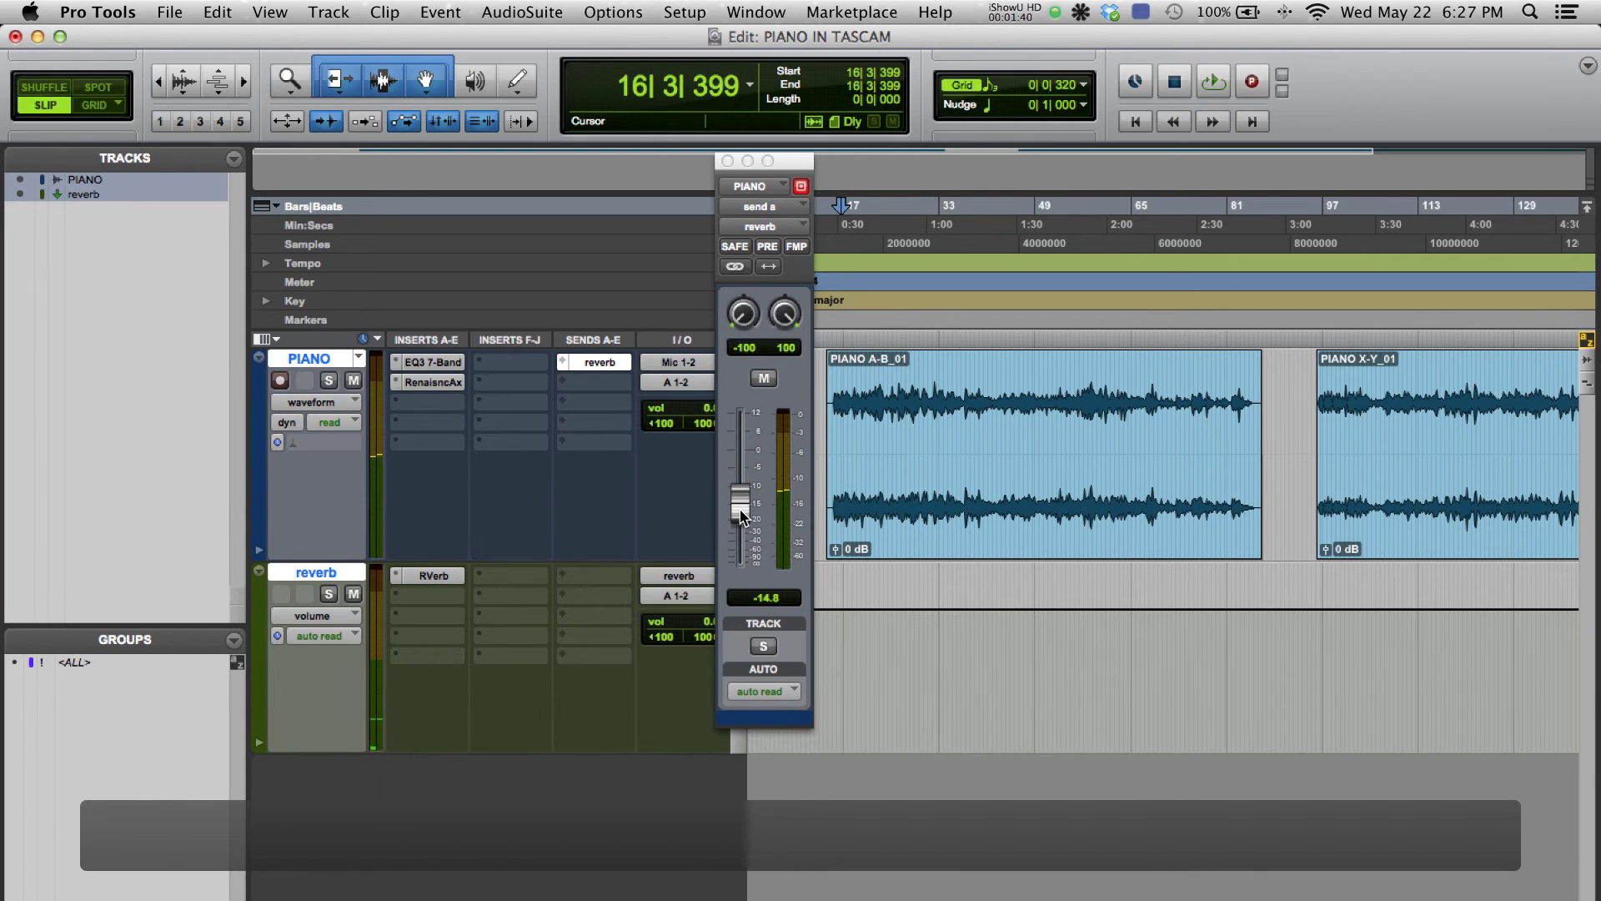
{"action": "key", "text": "space"}
{"action": "key", "text": "space"}
{"action": "left_click", "coordinate": [1151, 242]}
{"action": "key", "text": "space"}
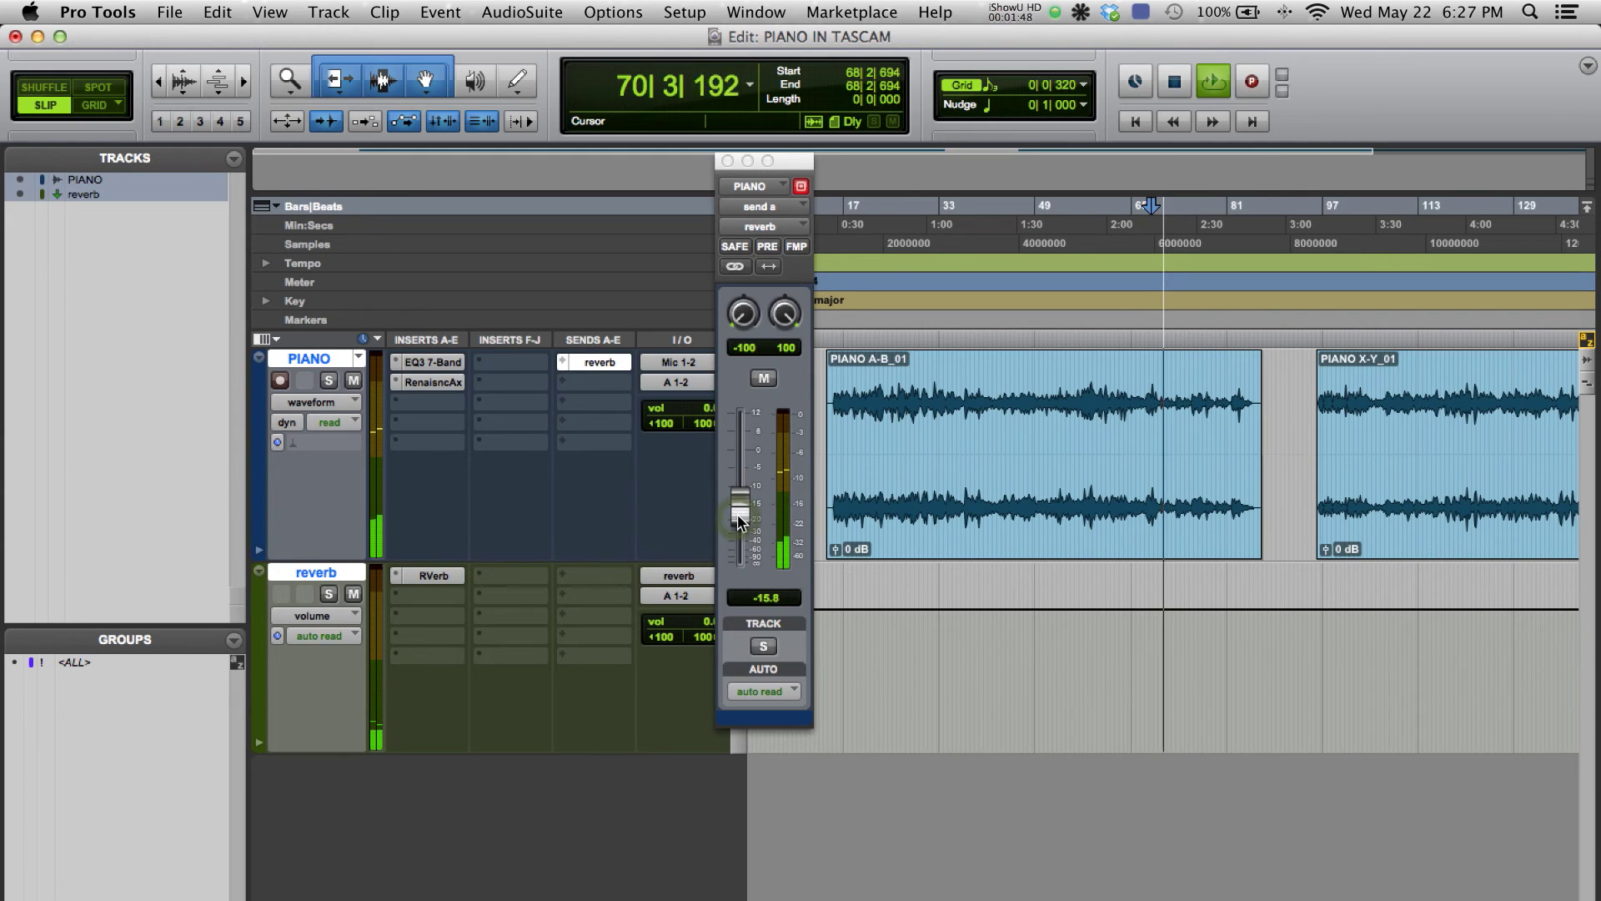
{"action": "left_click_drag", "start_coordinate": [738, 519], "coordinate": [740, 490]}
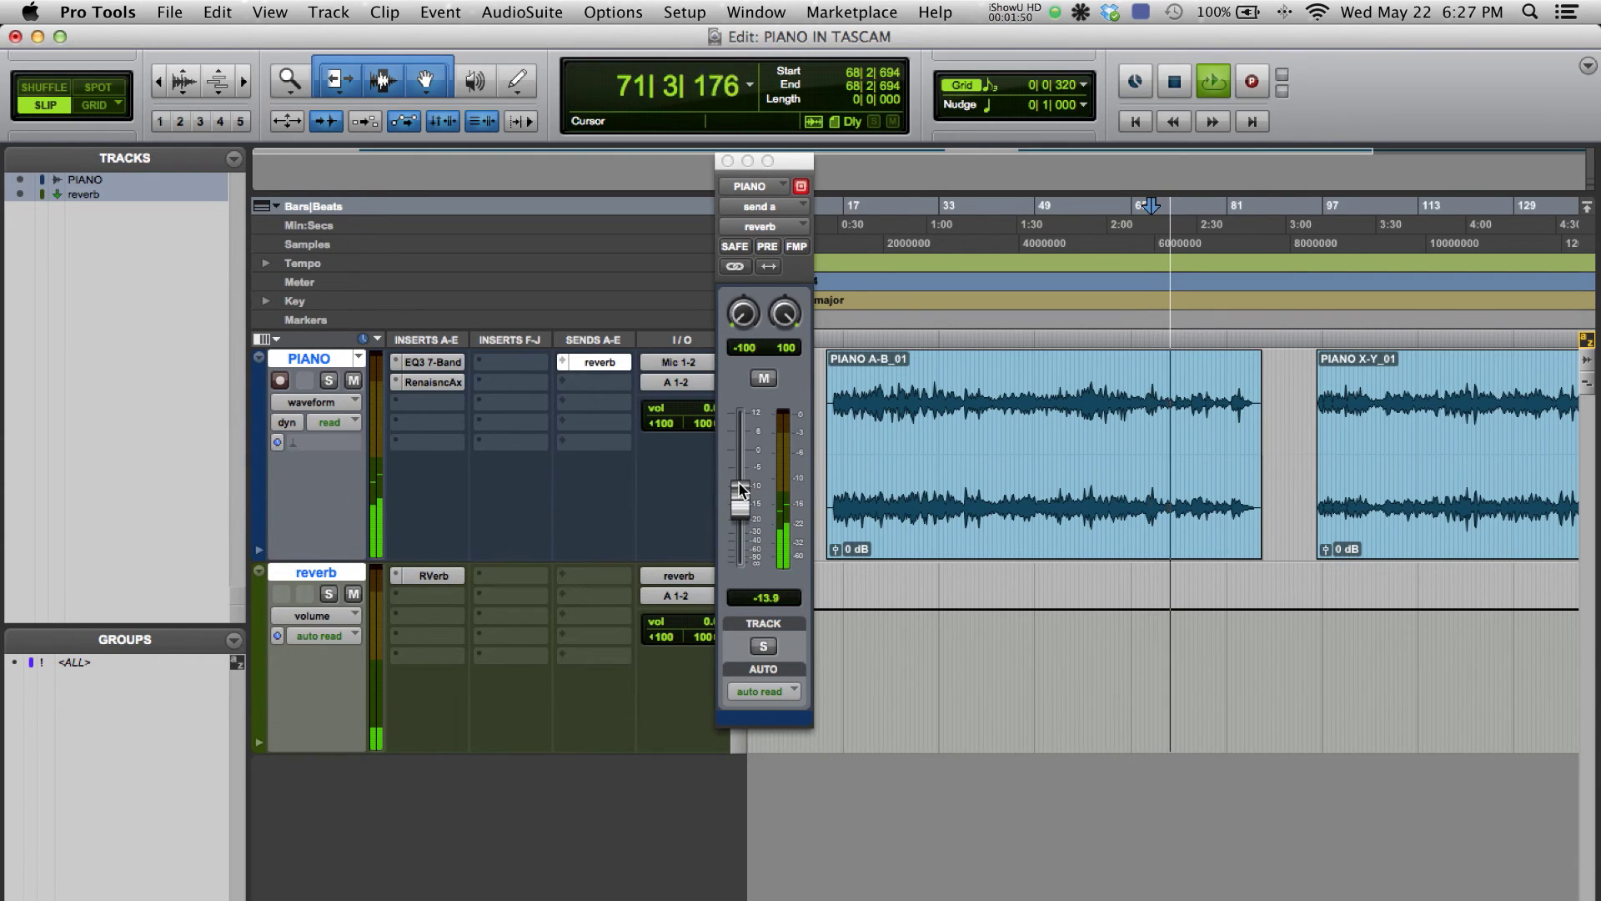
Step: Compare dry and wet by muting and unmuting the send, then set it to -12.6 dB
{"action": "left_click", "coordinate": [764, 380]}
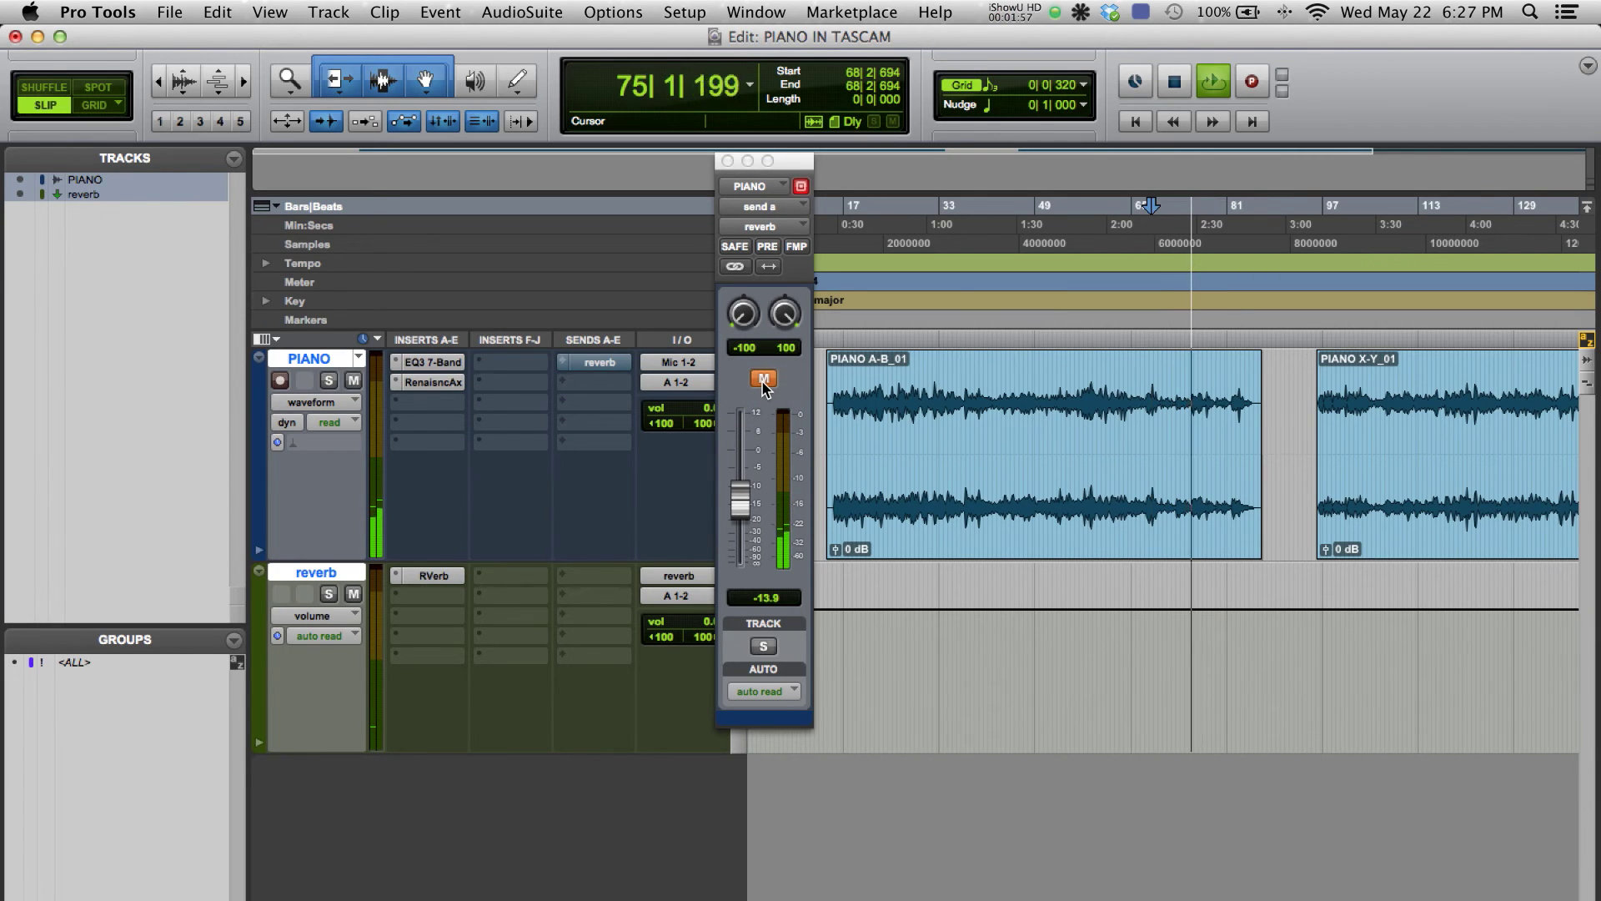
{"action": "left_click", "coordinate": [763, 380]}
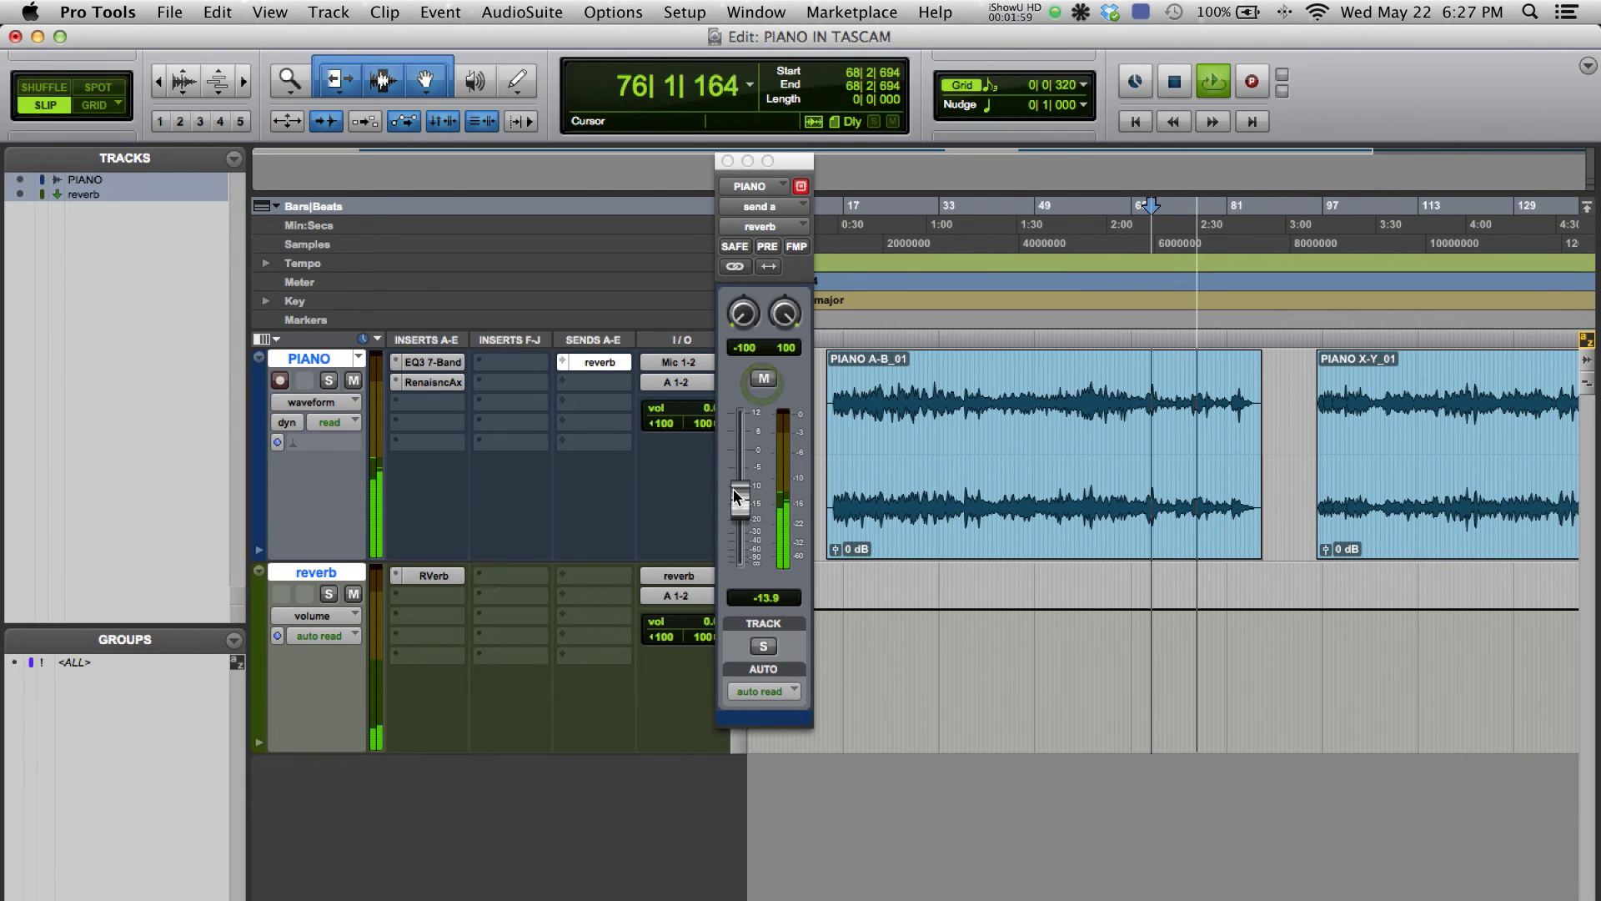
{"action": "left_click_drag", "start_coordinate": [735, 501], "coordinate": [738, 495]}
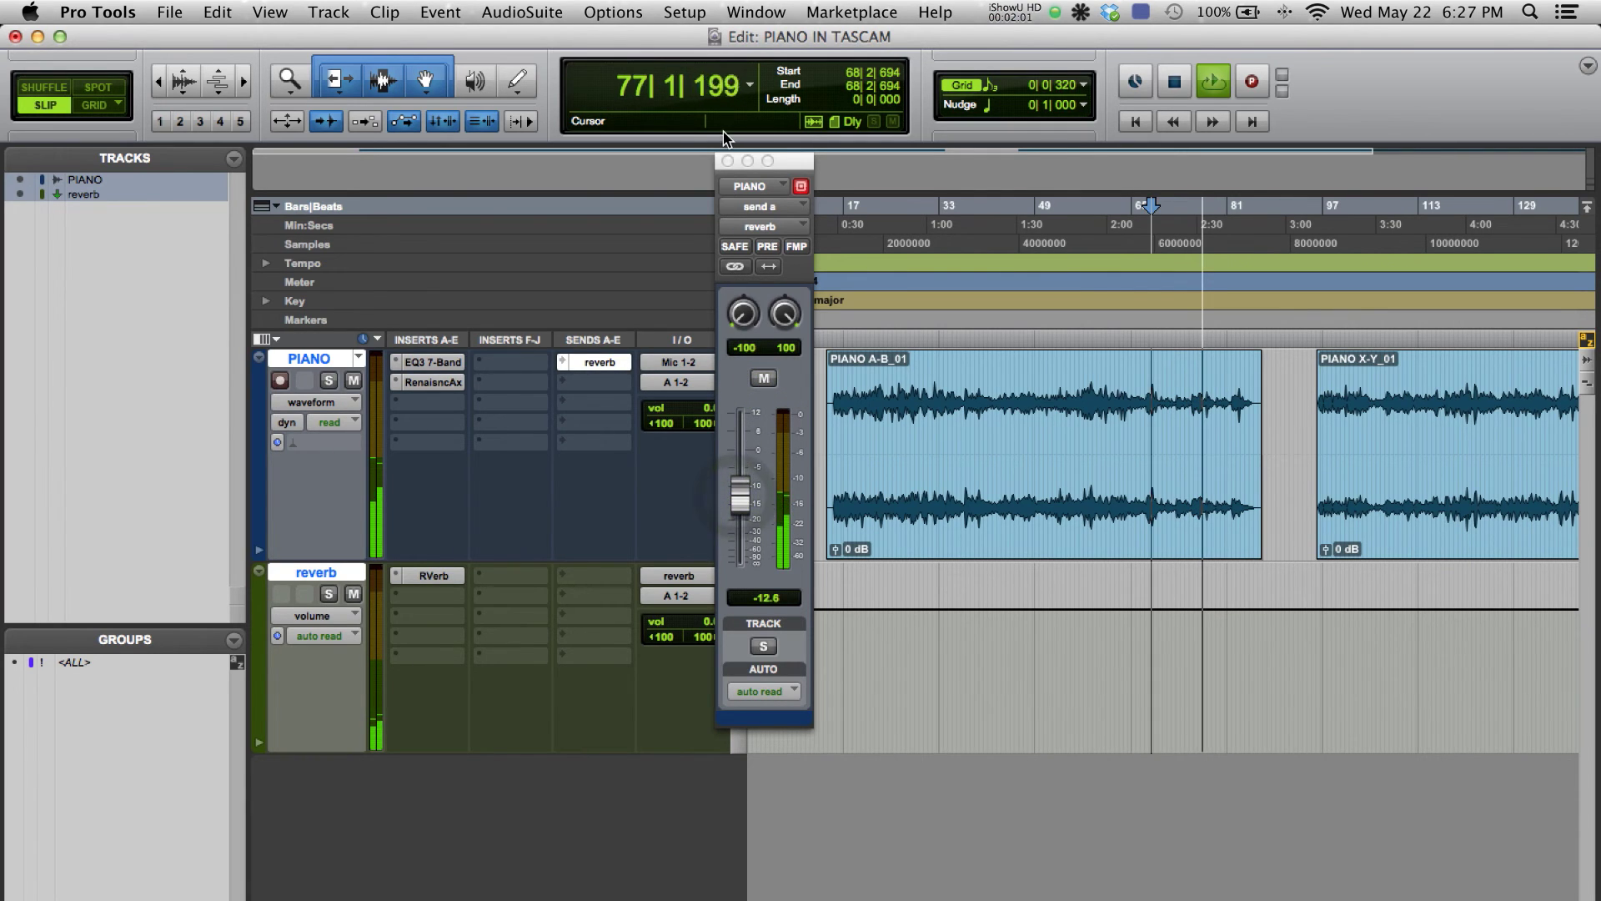
{"action": "left_click", "coordinate": [727, 161]}
Step: Stop, zoom so both recordings fit, and restart playback from bar 100
{"action": "key", "text": "space"}
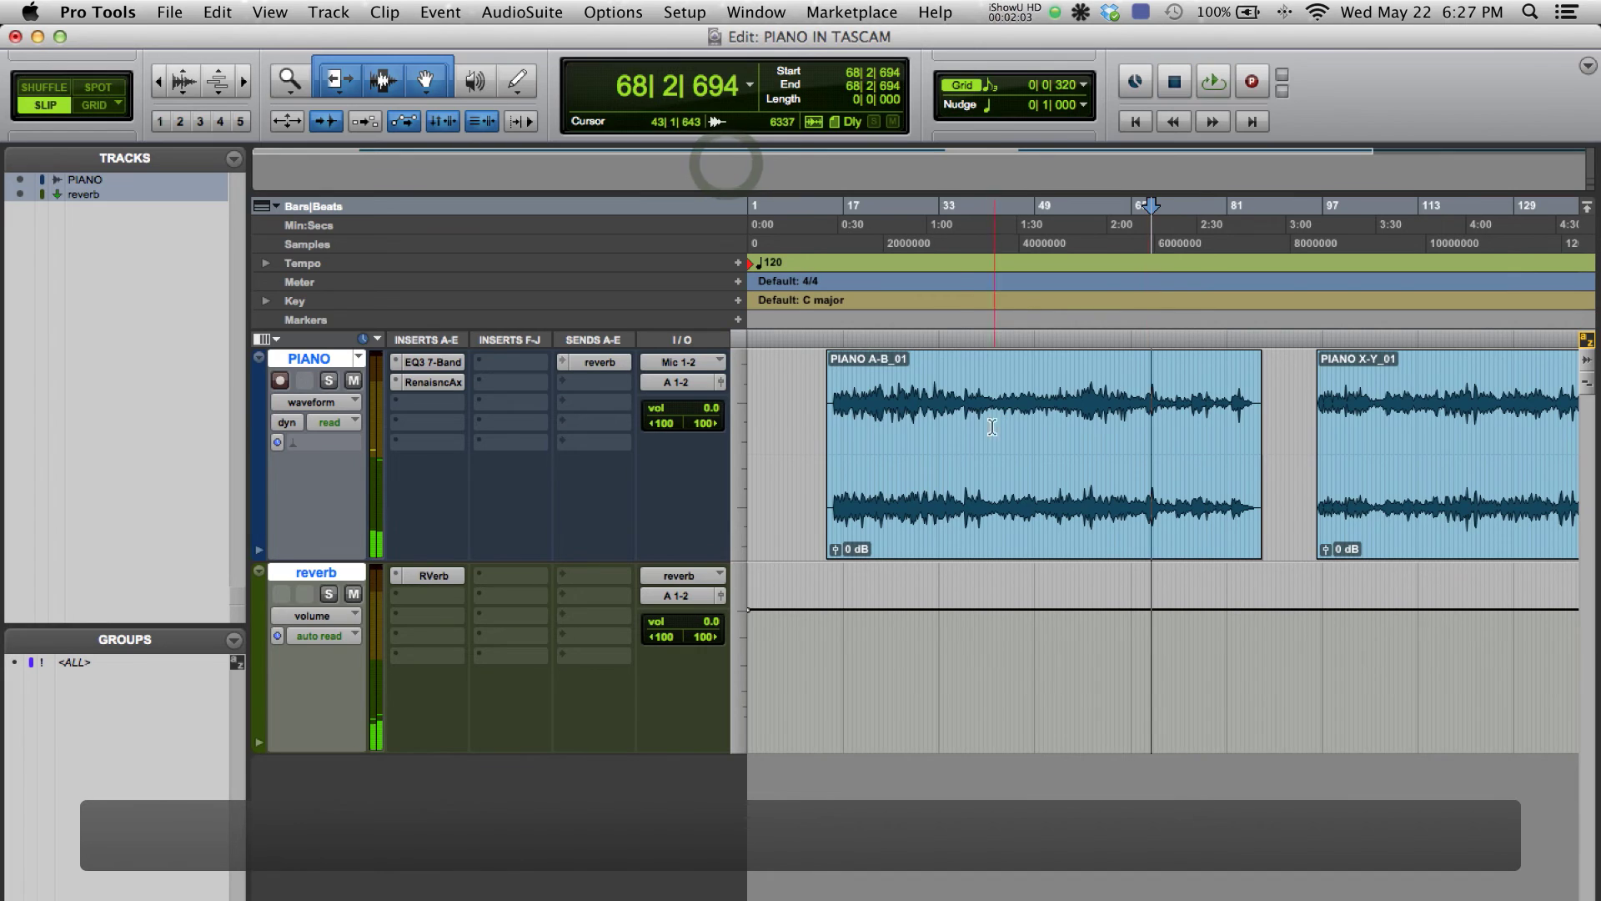
{"action": "key", "text": "r"}
{"action": "key", "text": "r"}
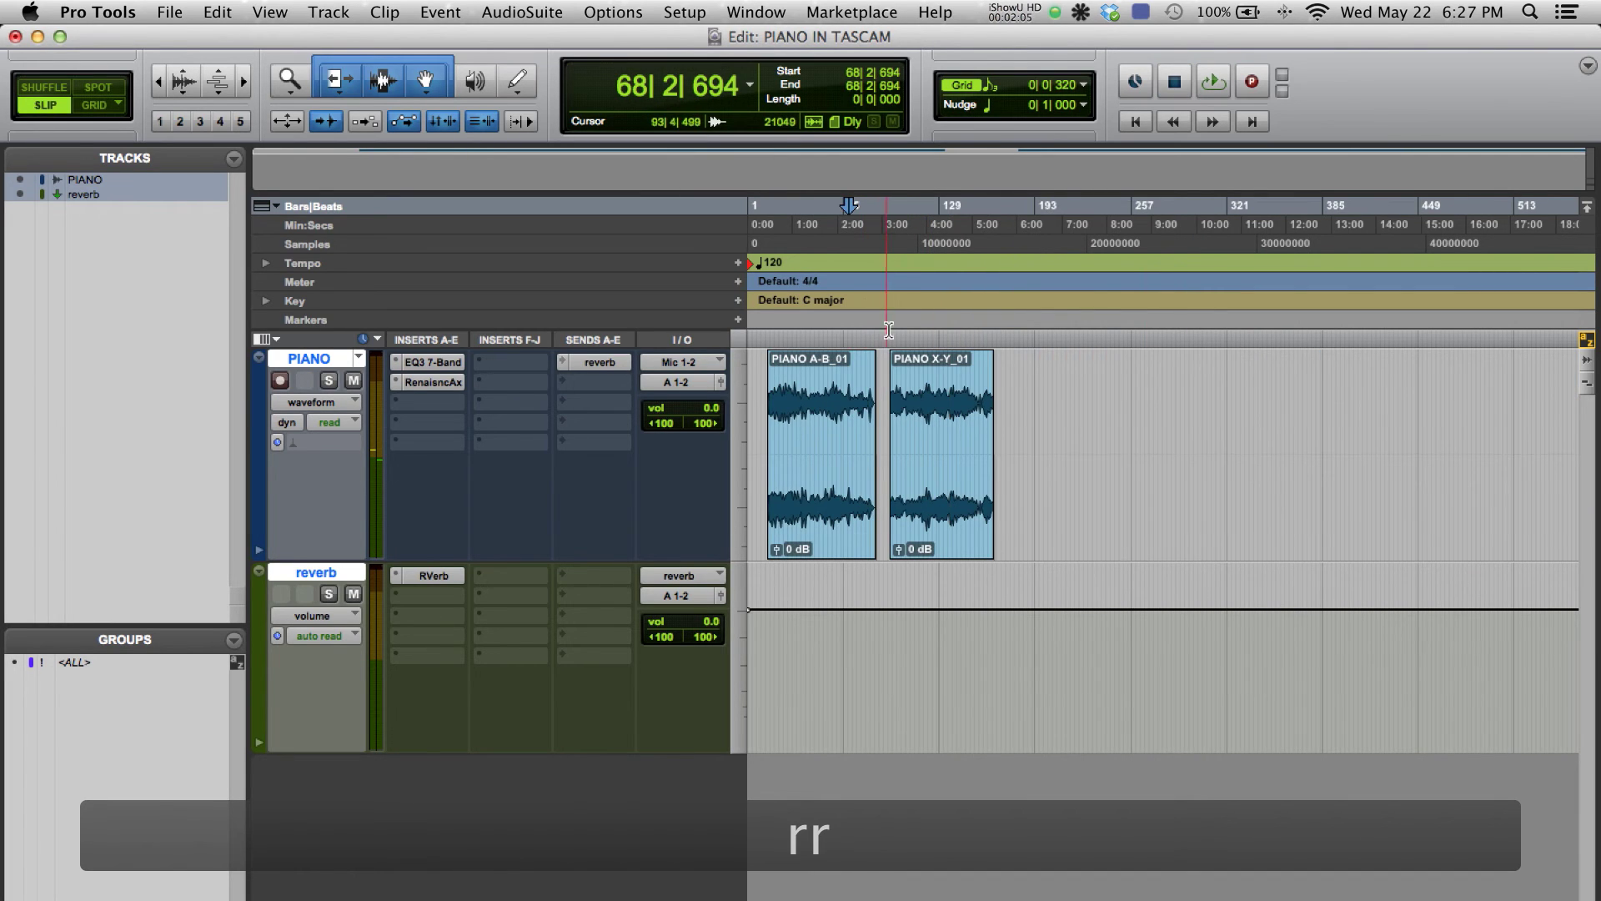
{"action": "left_click", "coordinate": [896, 236]}
{"action": "key", "text": "t"}
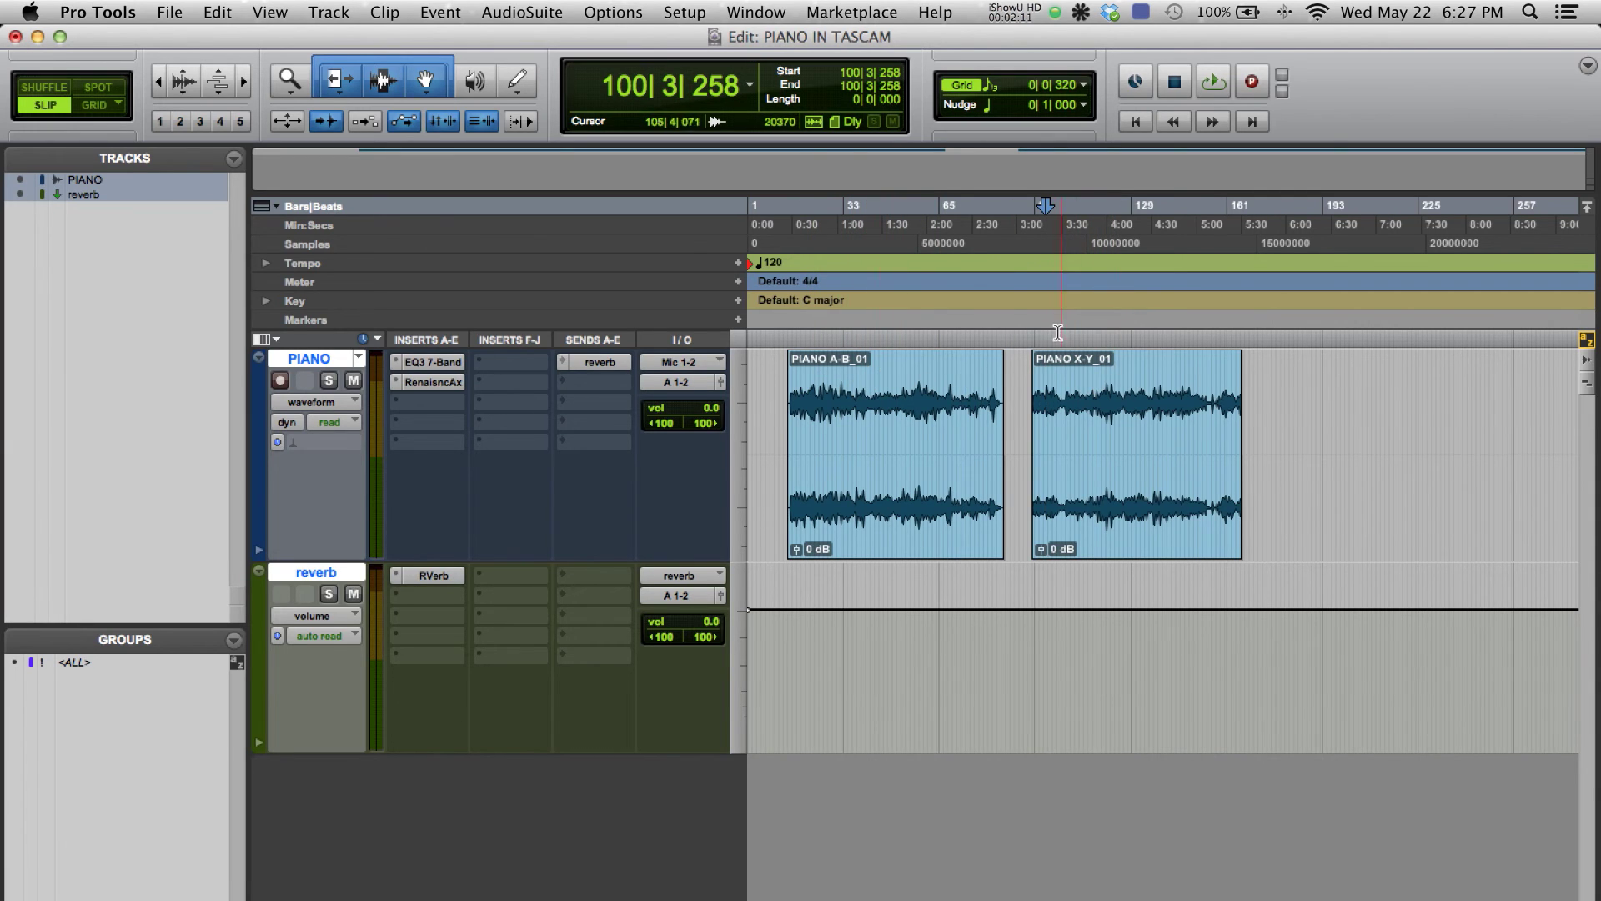
{"action": "key", "text": "space"}
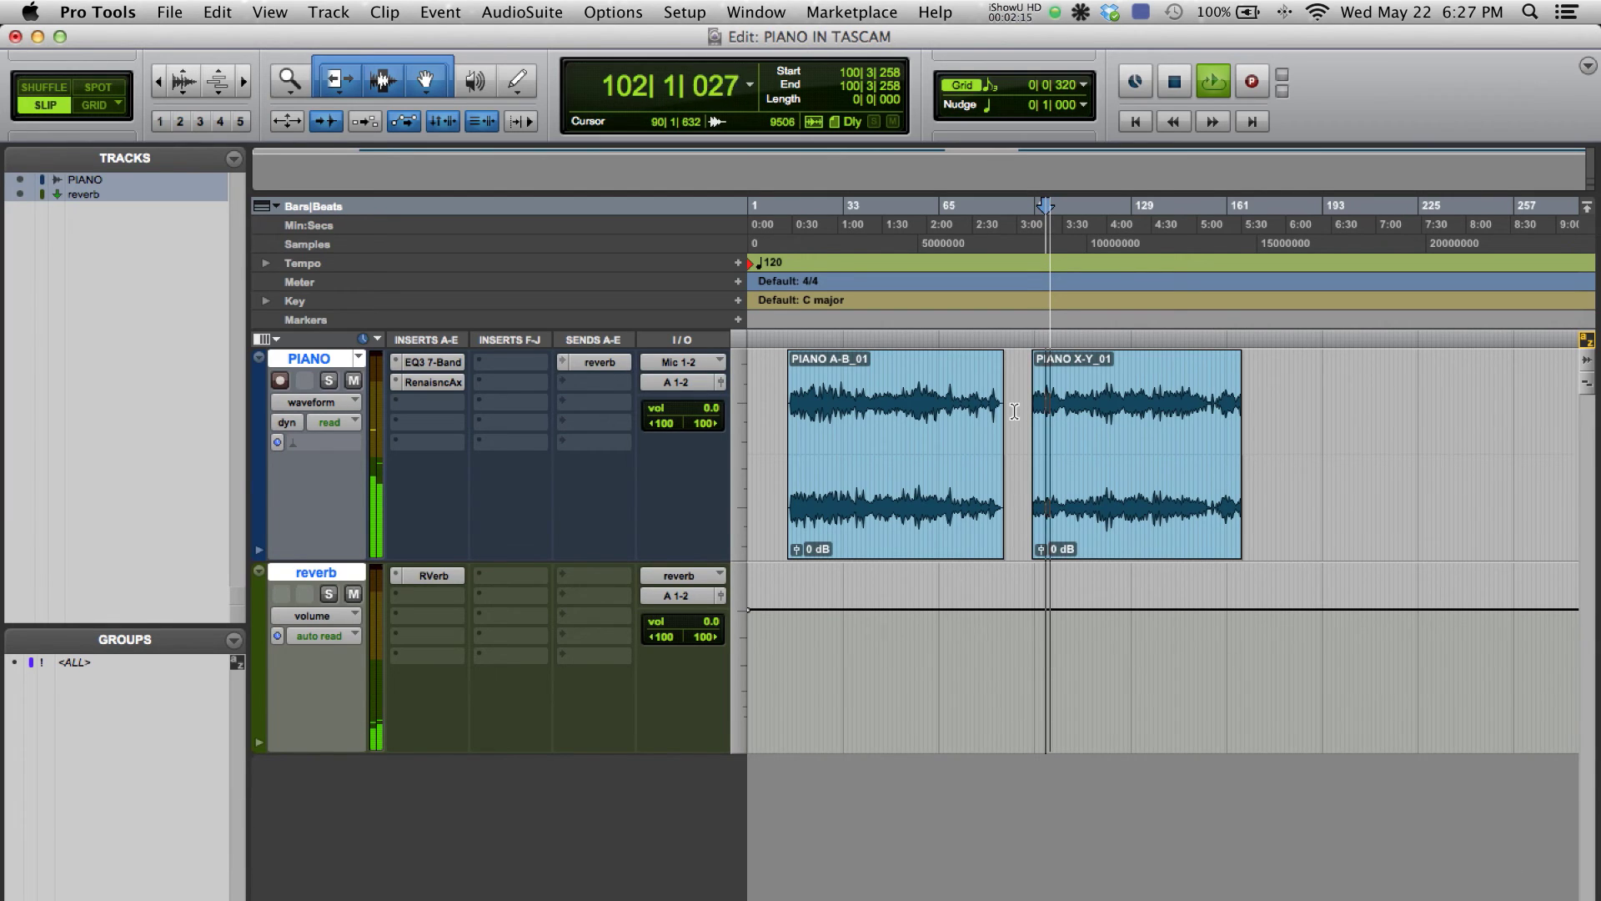
Step: Lower the PIANO reverb send to -14.8 dB and continue playback from bar 47
{"action": "left_click", "coordinate": [600, 362]}
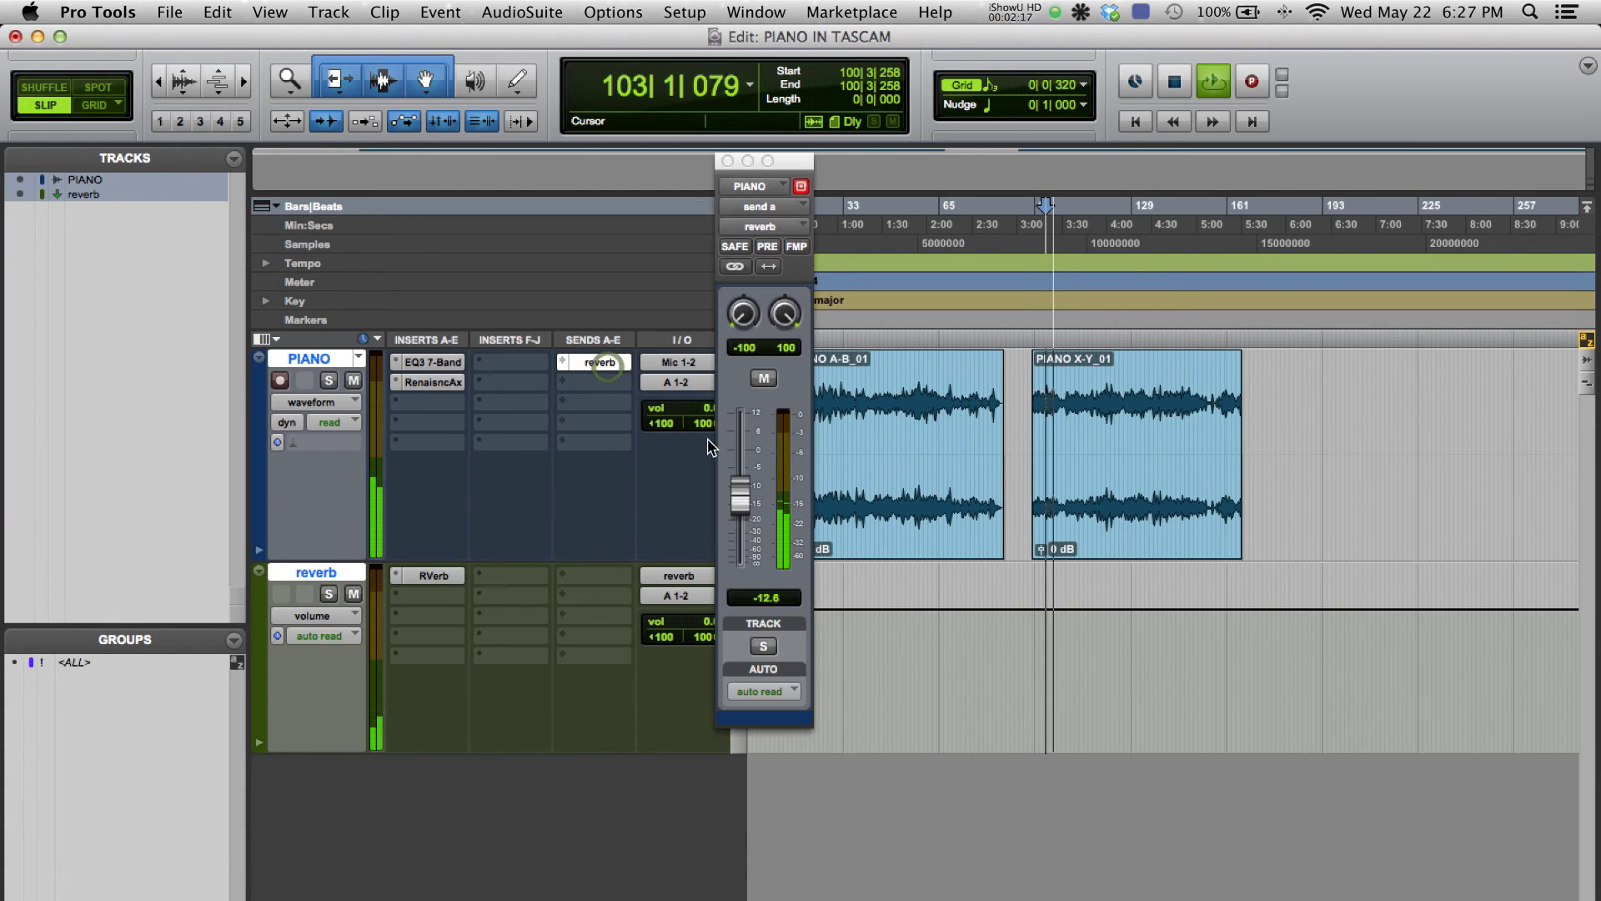
{"action": "left_click_drag", "start_coordinate": [739, 521], "coordinate": [745, 499]}
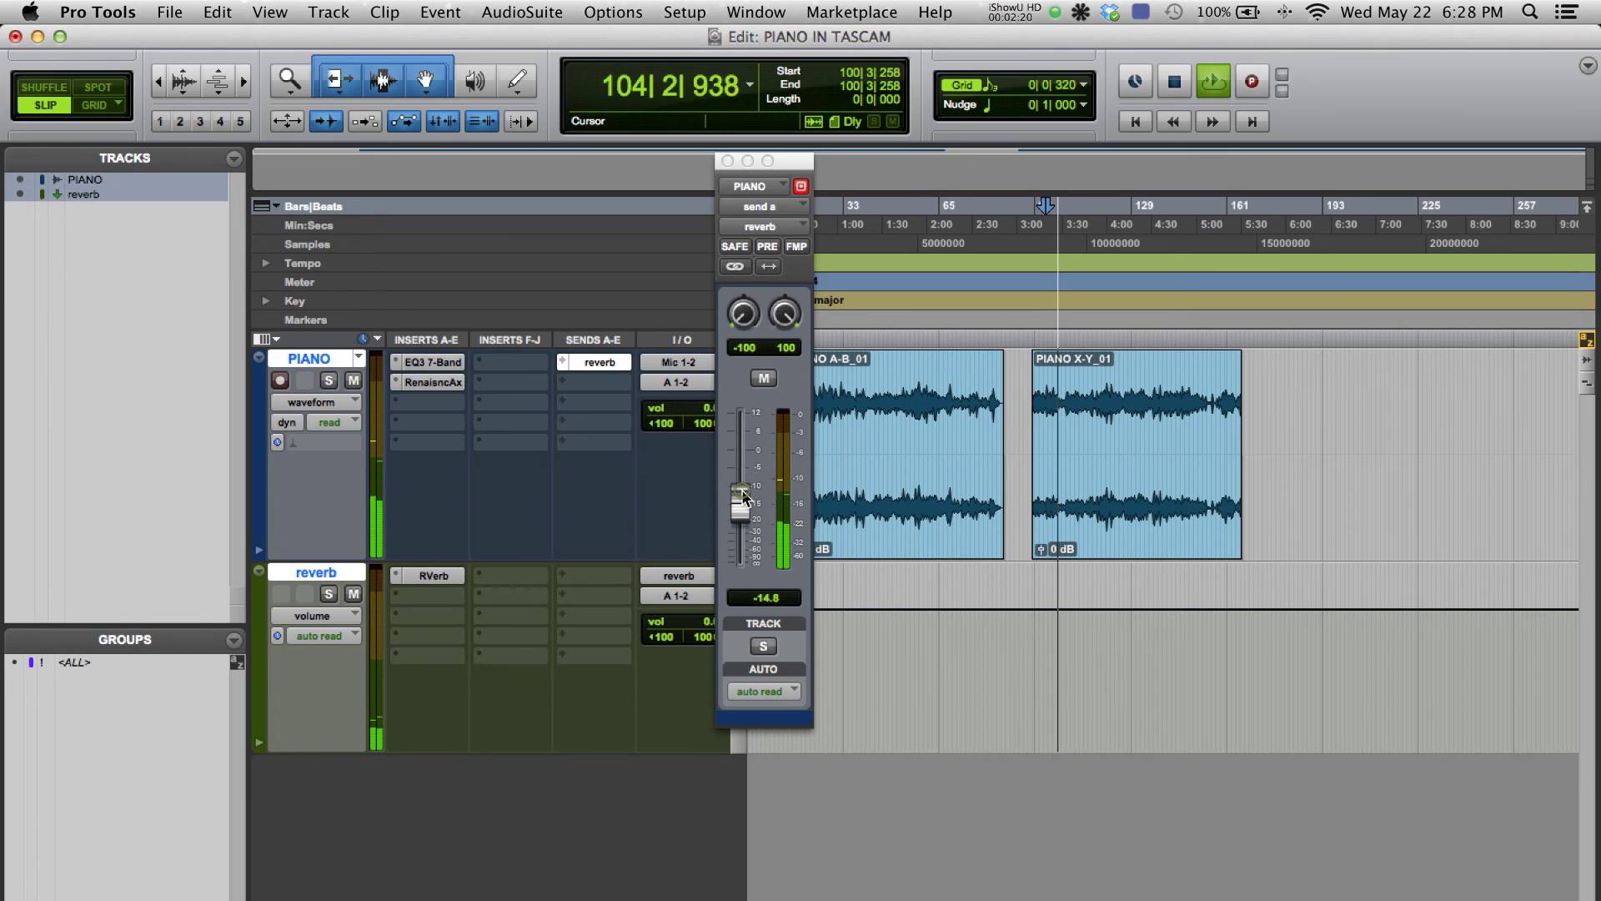
{"action": "left_click", "coordinate": [728, 160]}
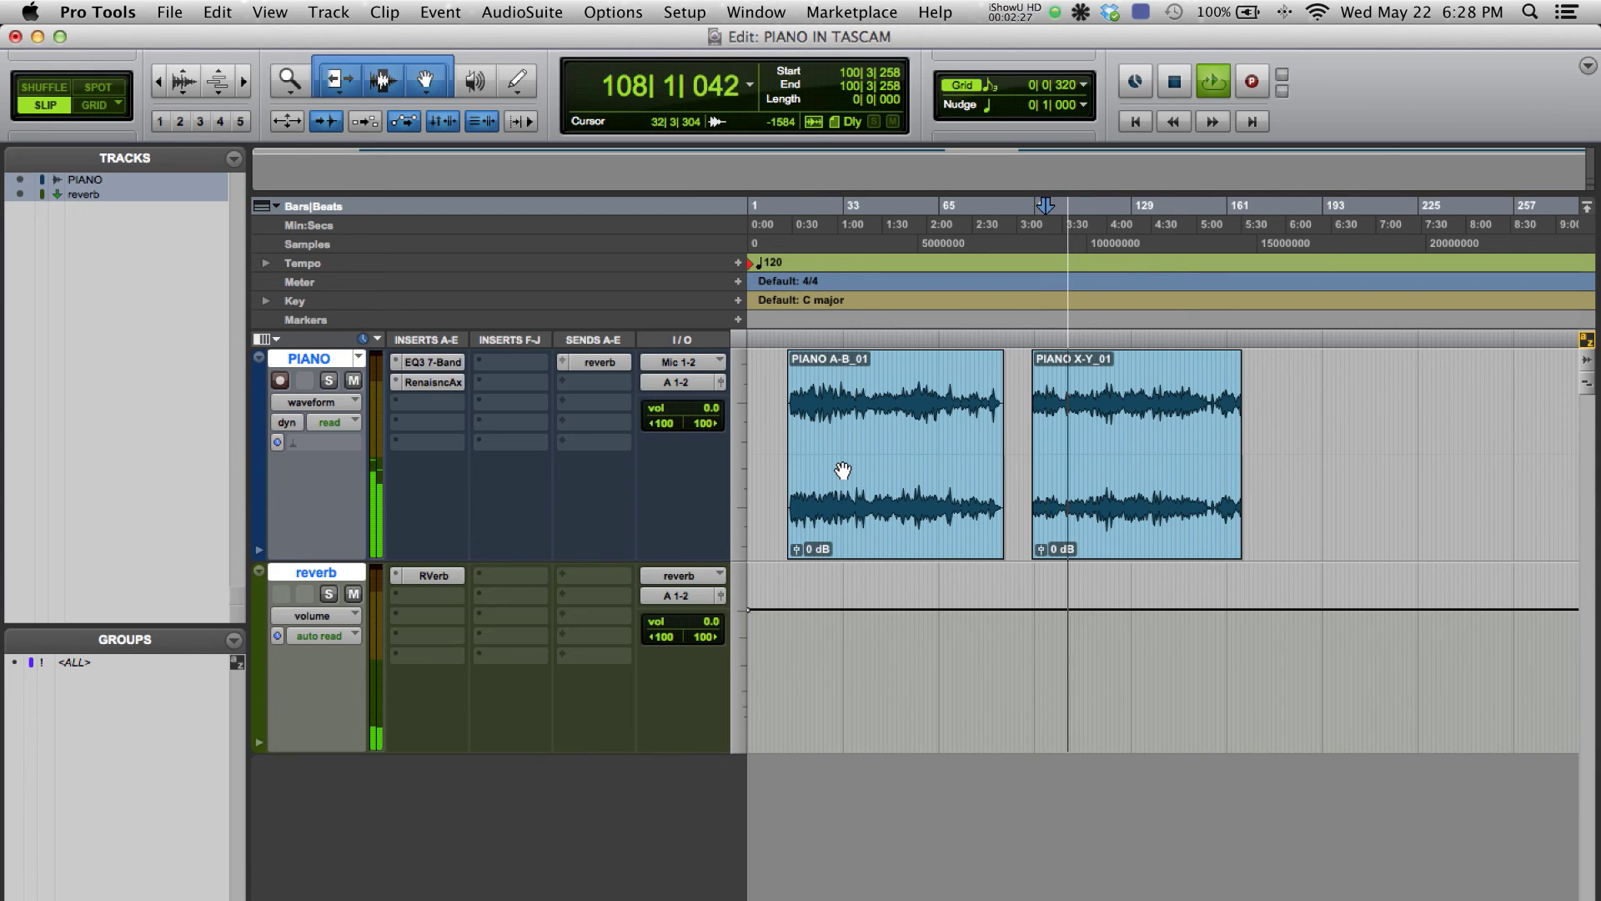
{"action": "left_click", "coordinate": [888, 237]}
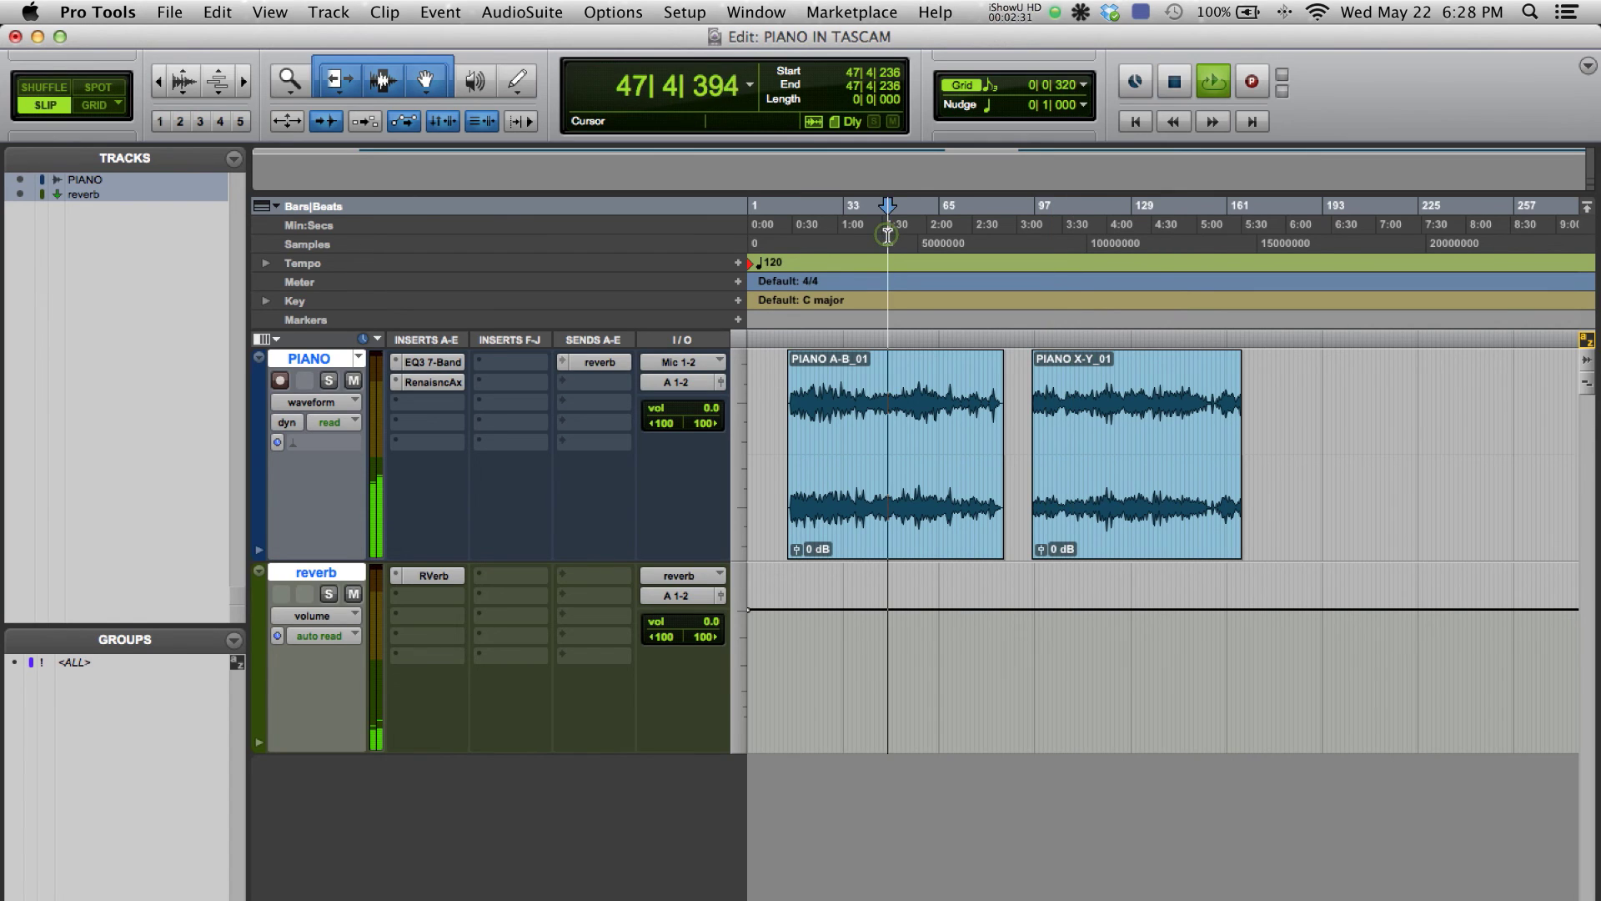
Step: Jump playback between the X-Y and A-B clips, ending at bar 127 in X-Y
{"action": "left_click", "coordinate": [1106, 243]}
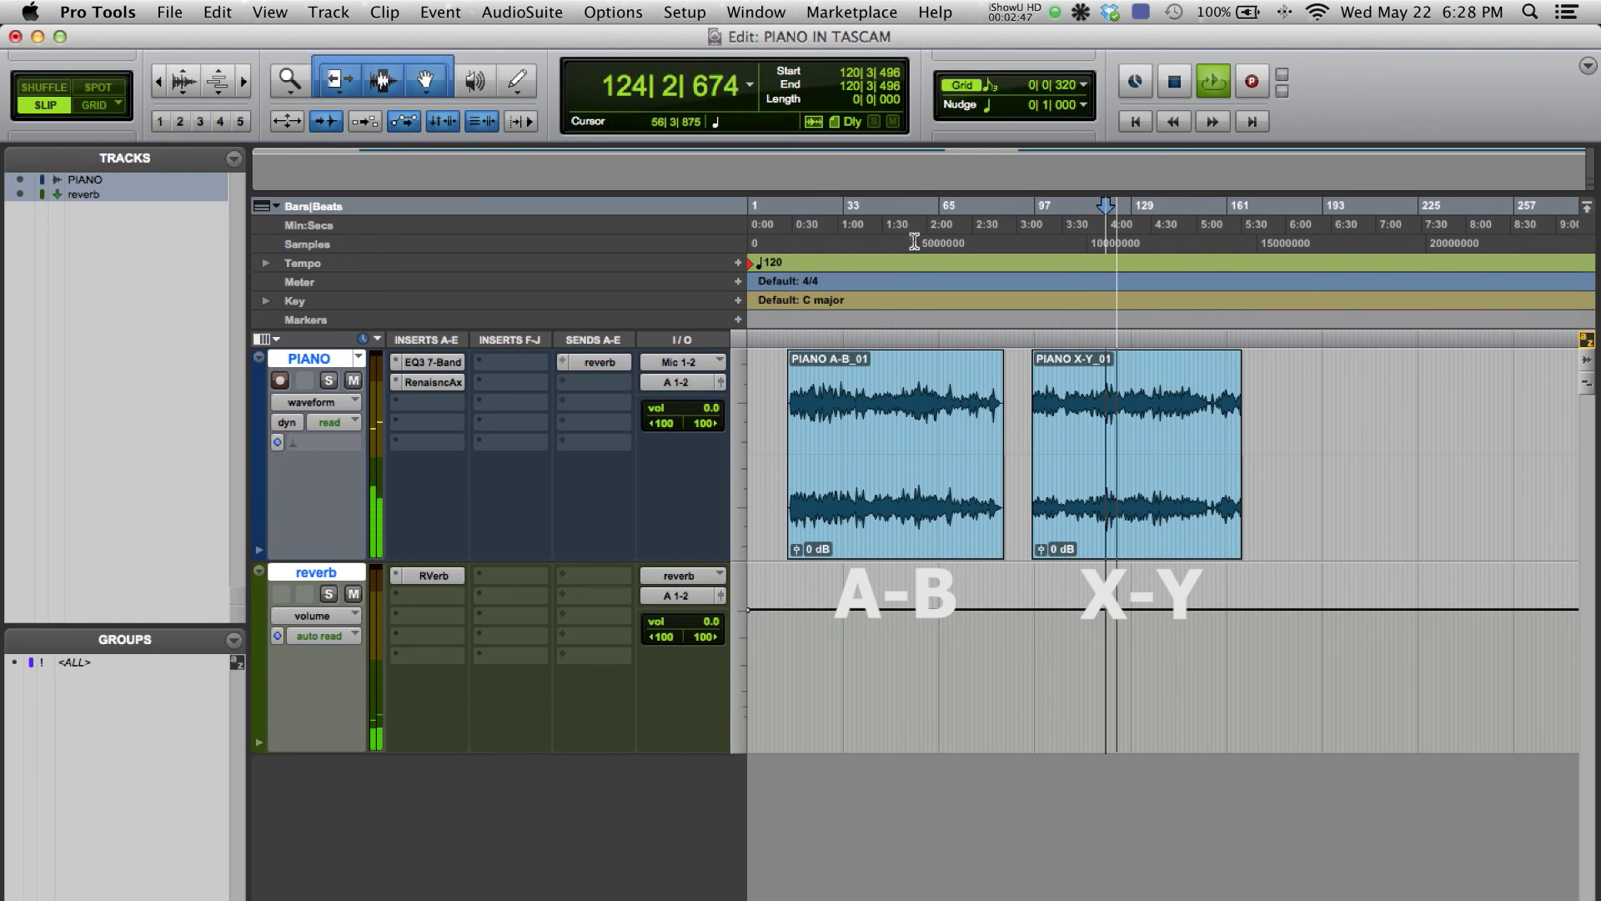
{"action": "left_click", "coordinate": [915, 241]}
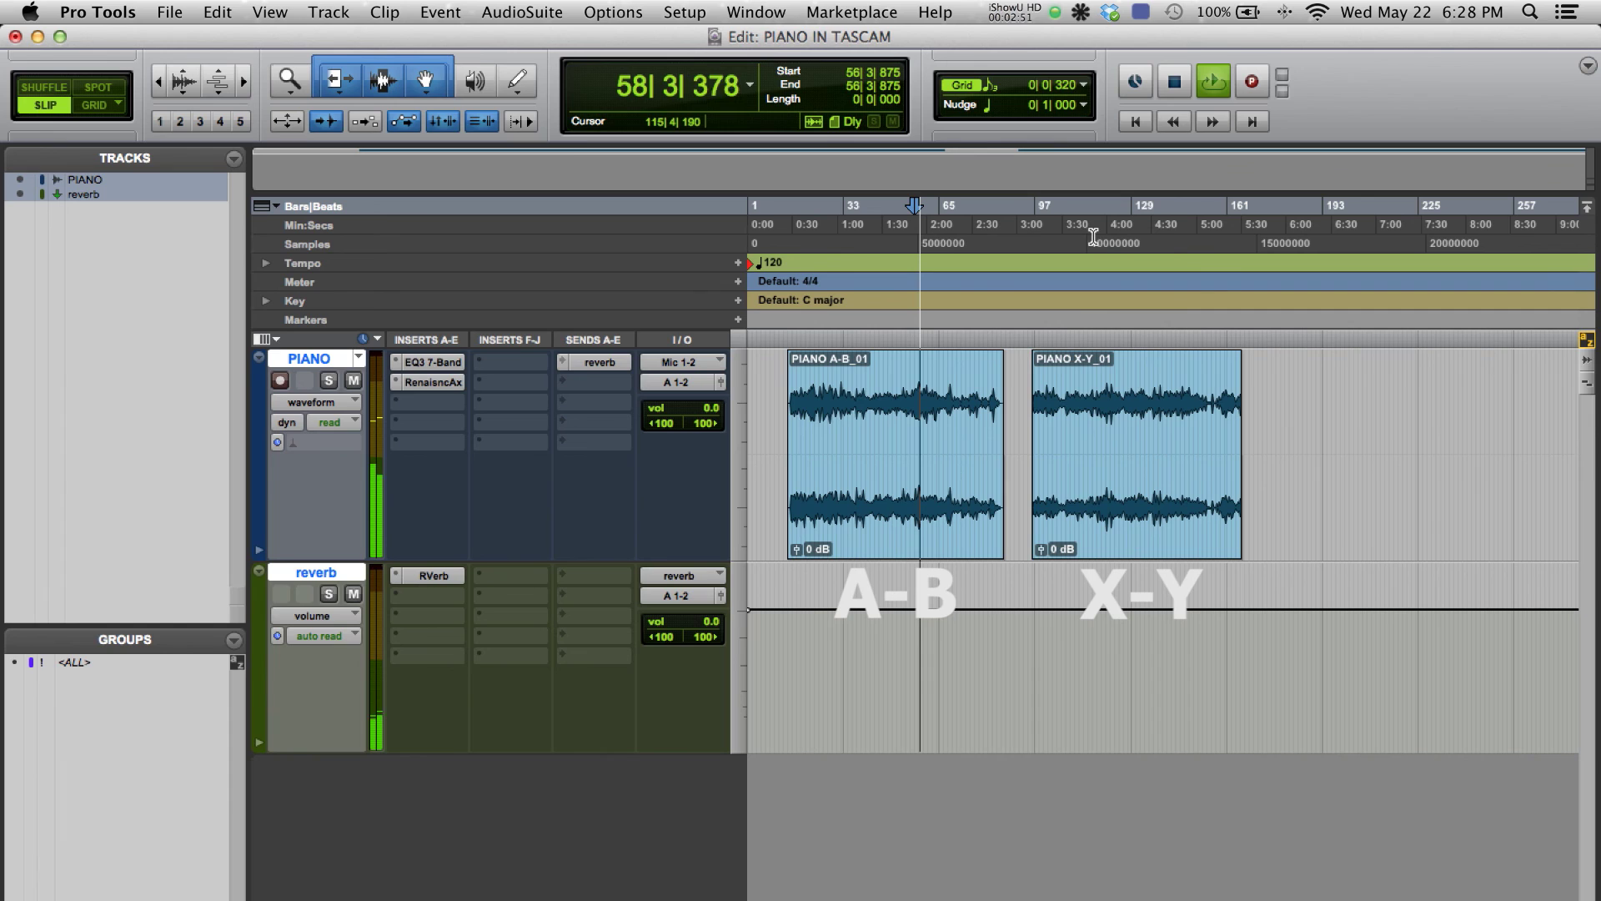
{"action": "left_click", "coordinate": [1126, 235]}
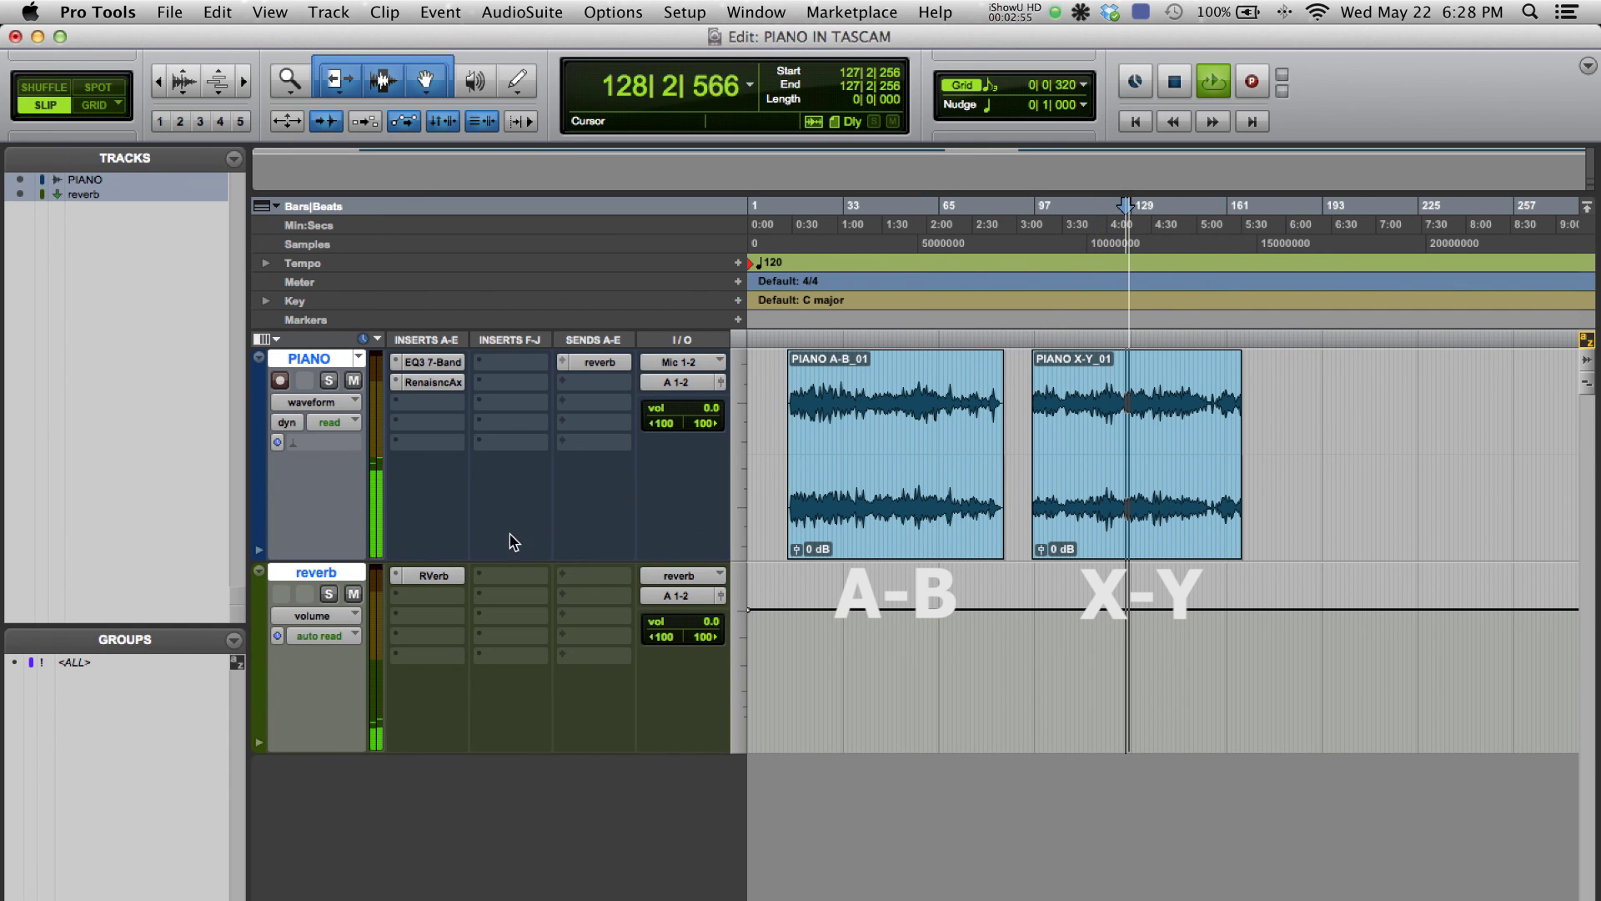
{"action": "left_click", "coordinate": [431, 371], "text": "super"}
{"action": "left_click", "coordinate": [428, 384], "text": "super"}
{"action": "left_click", "coordinate": [433, 575], "text": "super"}
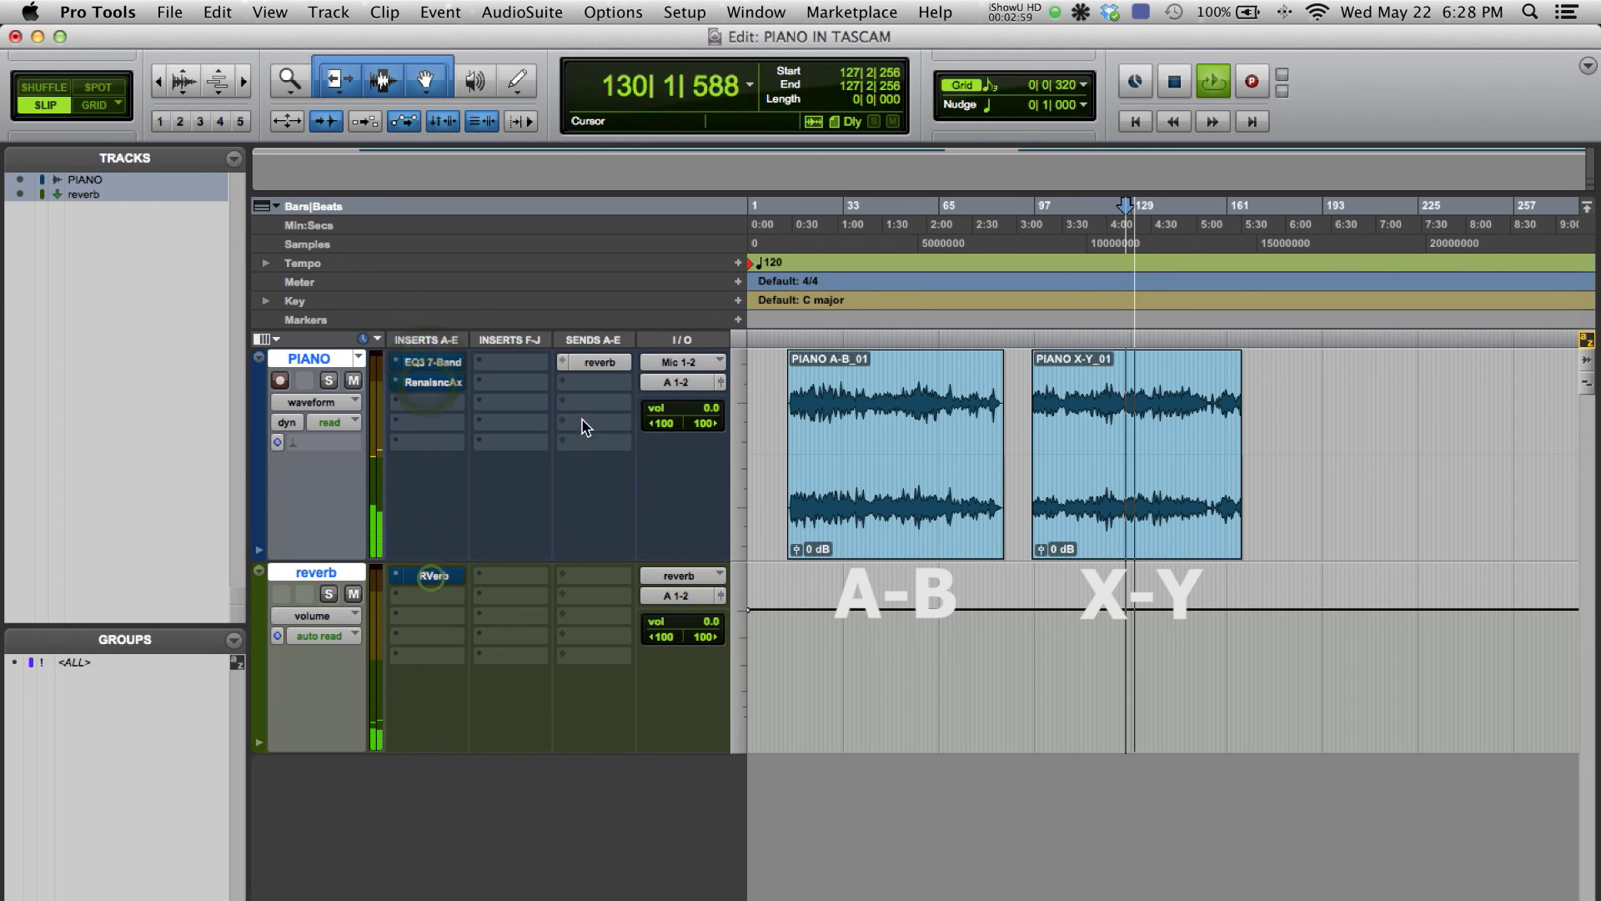
{"action": "left_click", "coordinate": [594, 367], "text": "super"}
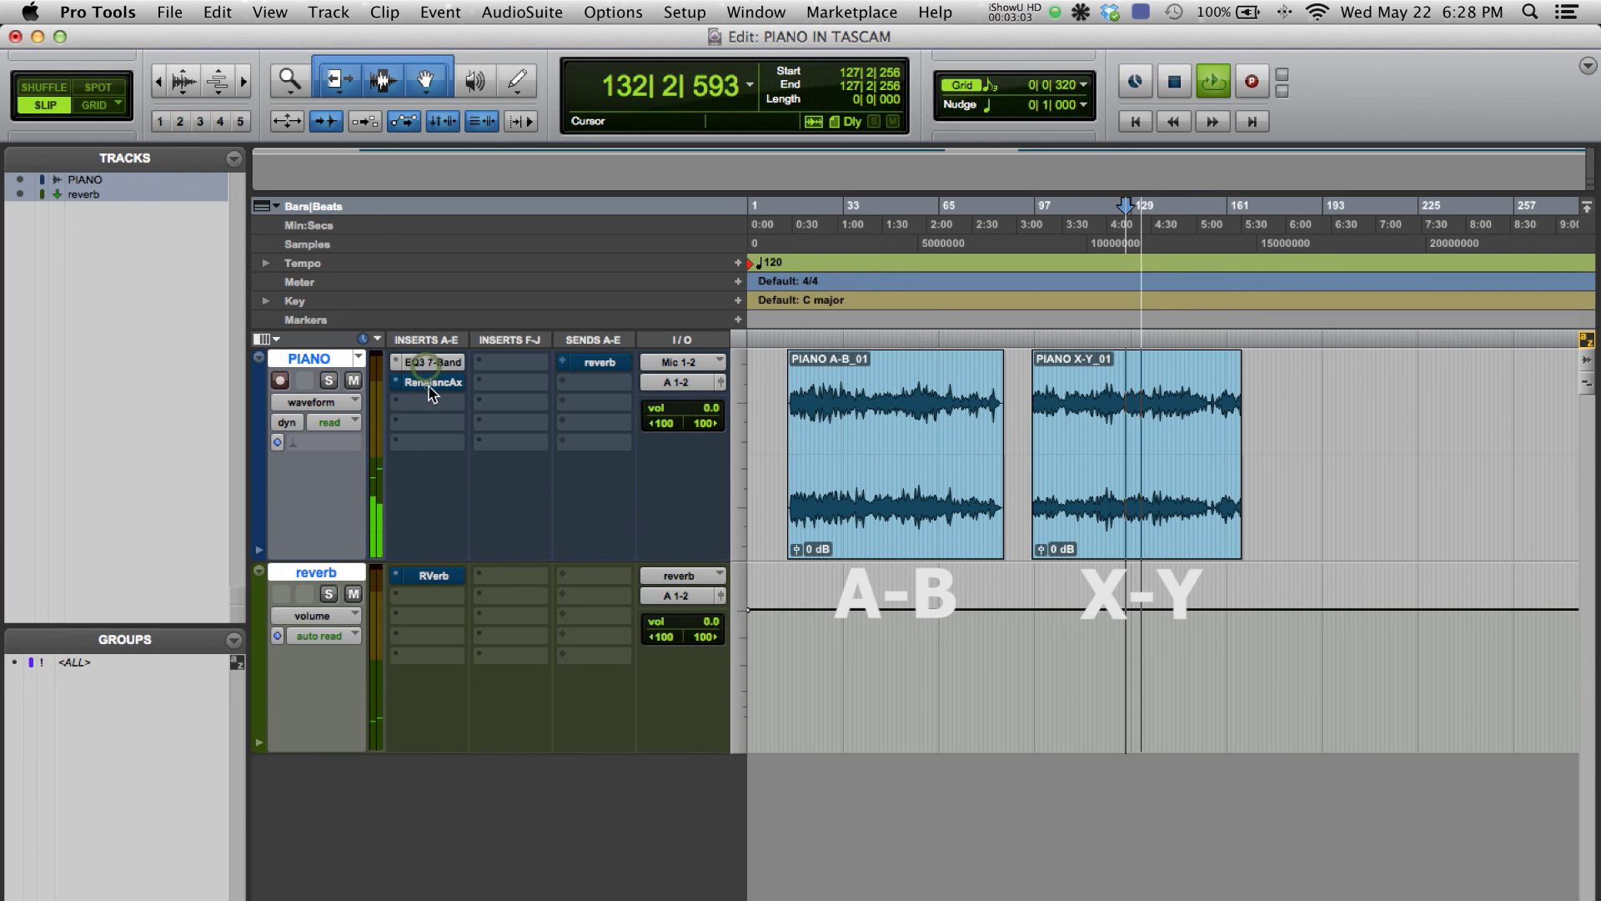
{"action": "left_click", "coordinate": [433, 575], "text": "super"}
{"action": "left_click", "coordinate": [599, 362], "text": "super"}
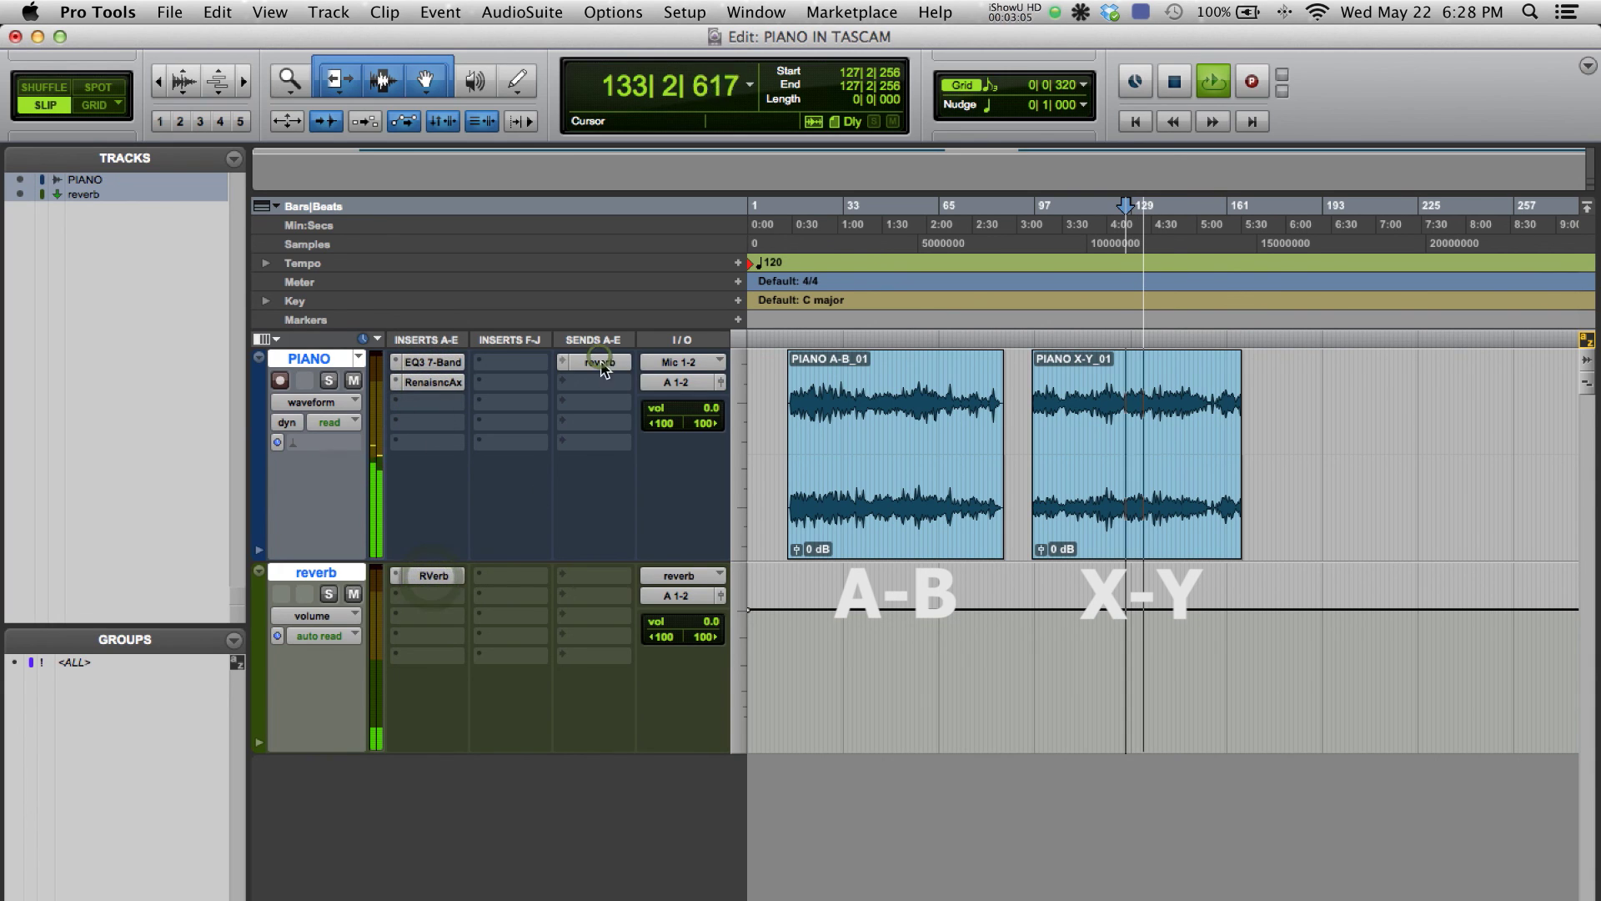